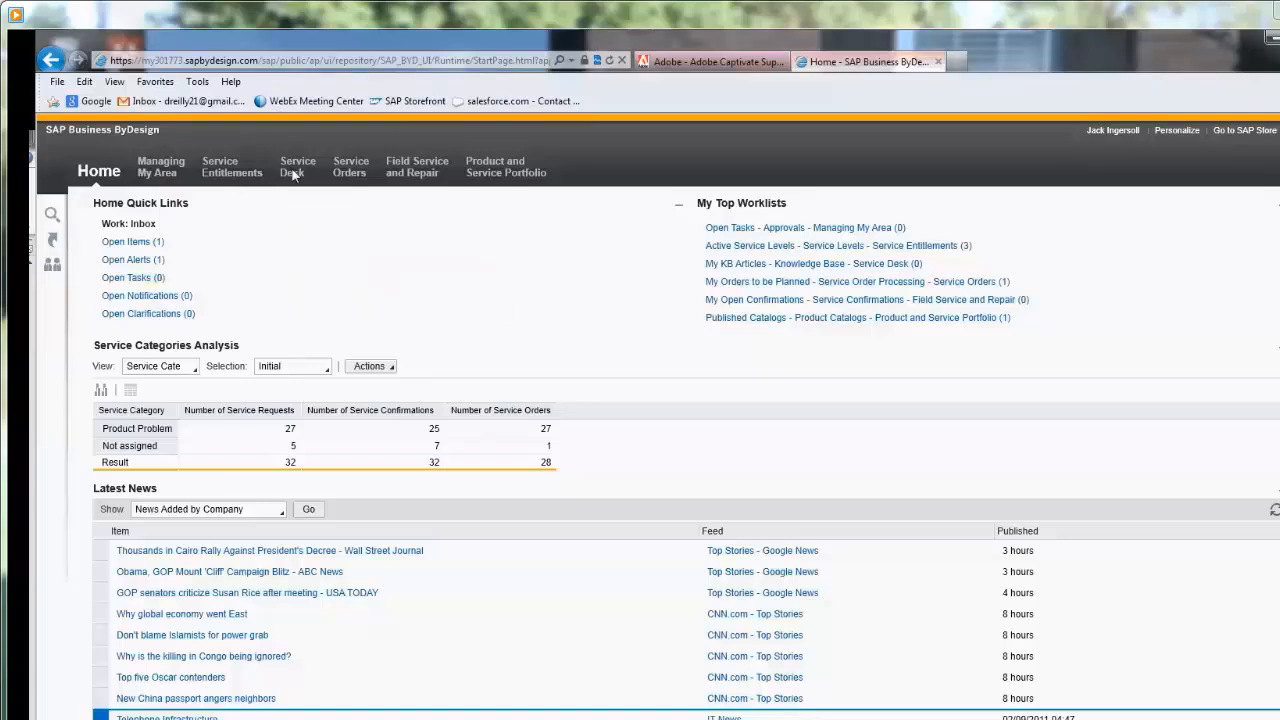
- Create a new service request for account Silverstar Wholesale Corp and assign registered product SNUM234 - RVS 4000 Router
left_click(292, 174)
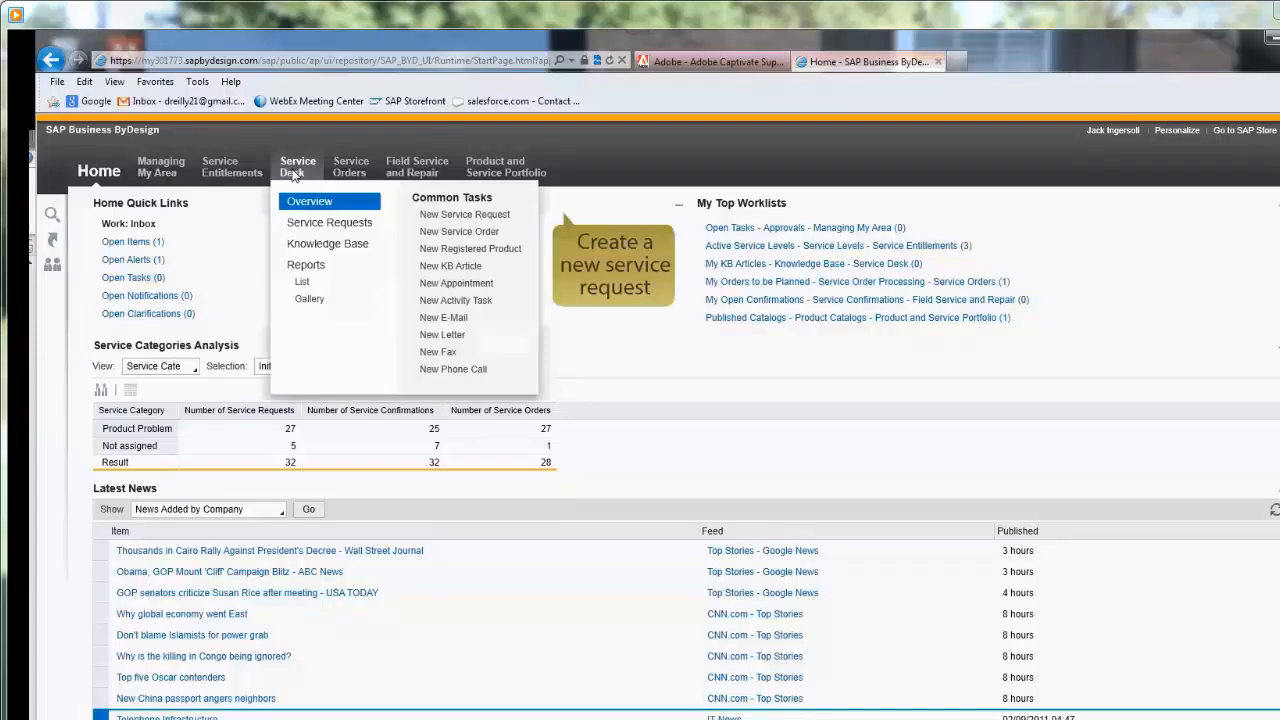
left_click(445, 217)
type("Silverstar Wholesale Corp")
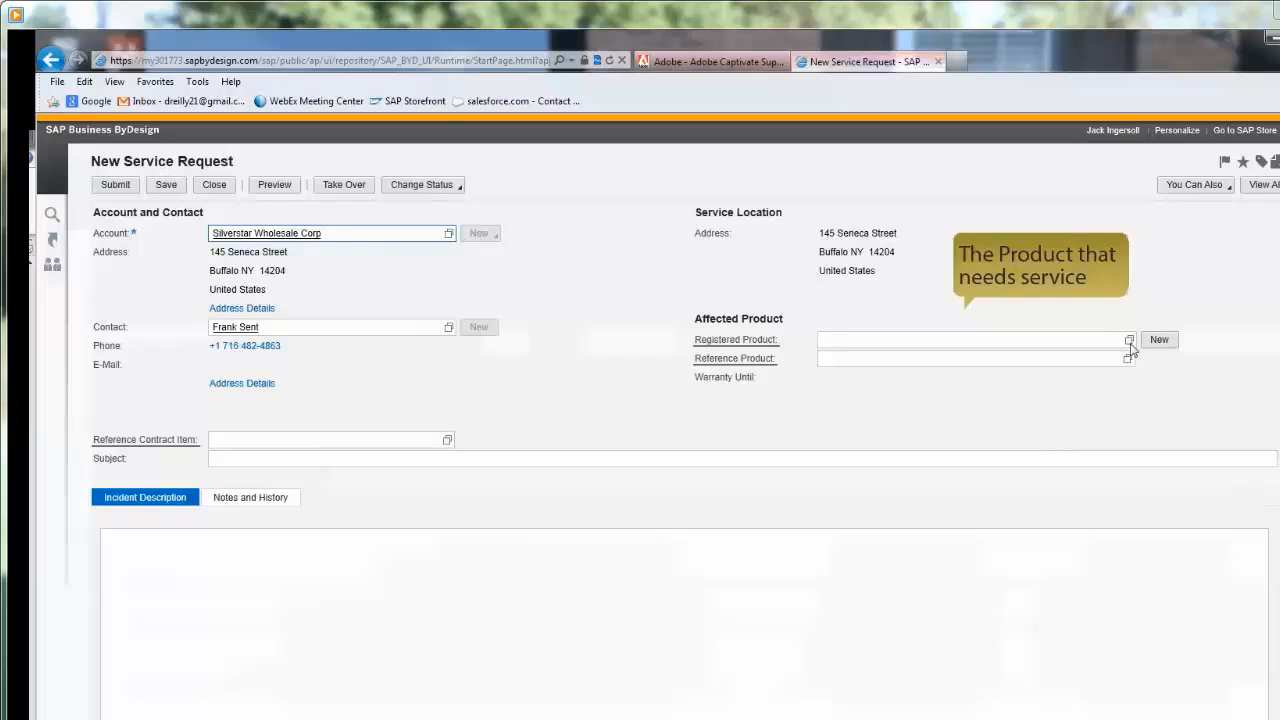
left_click(1129, 341)
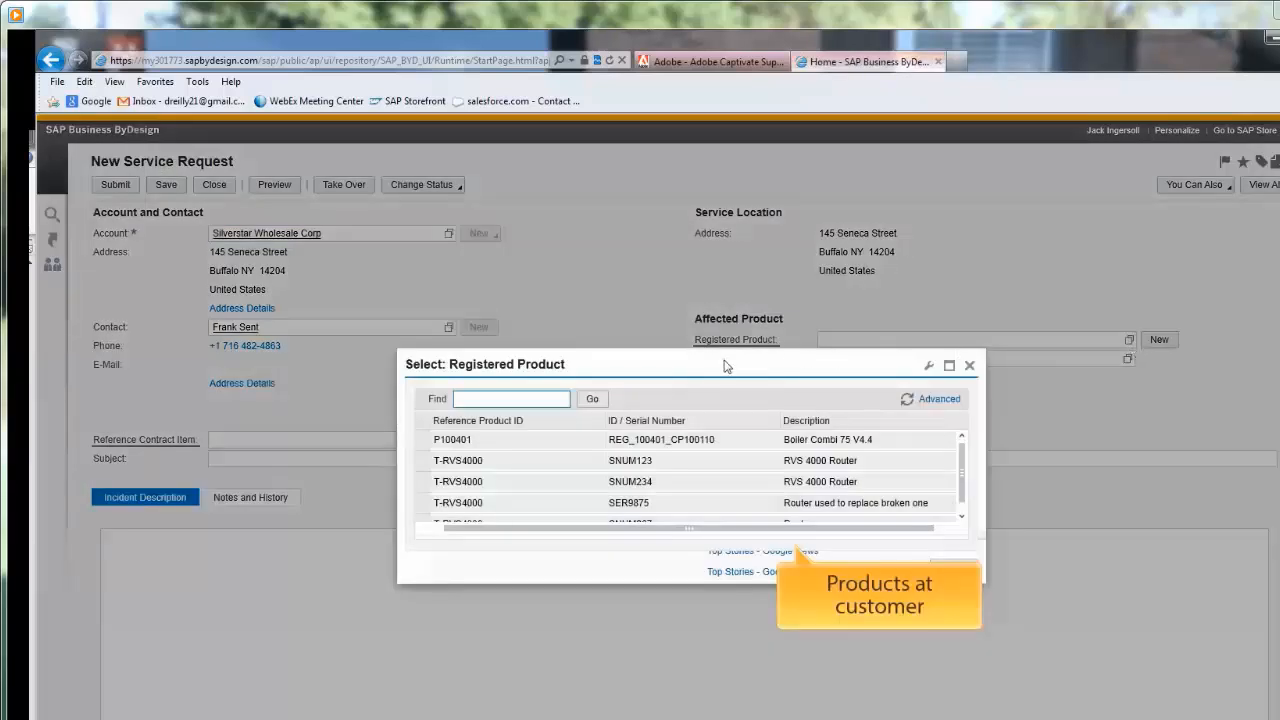
left_click(422, 486)
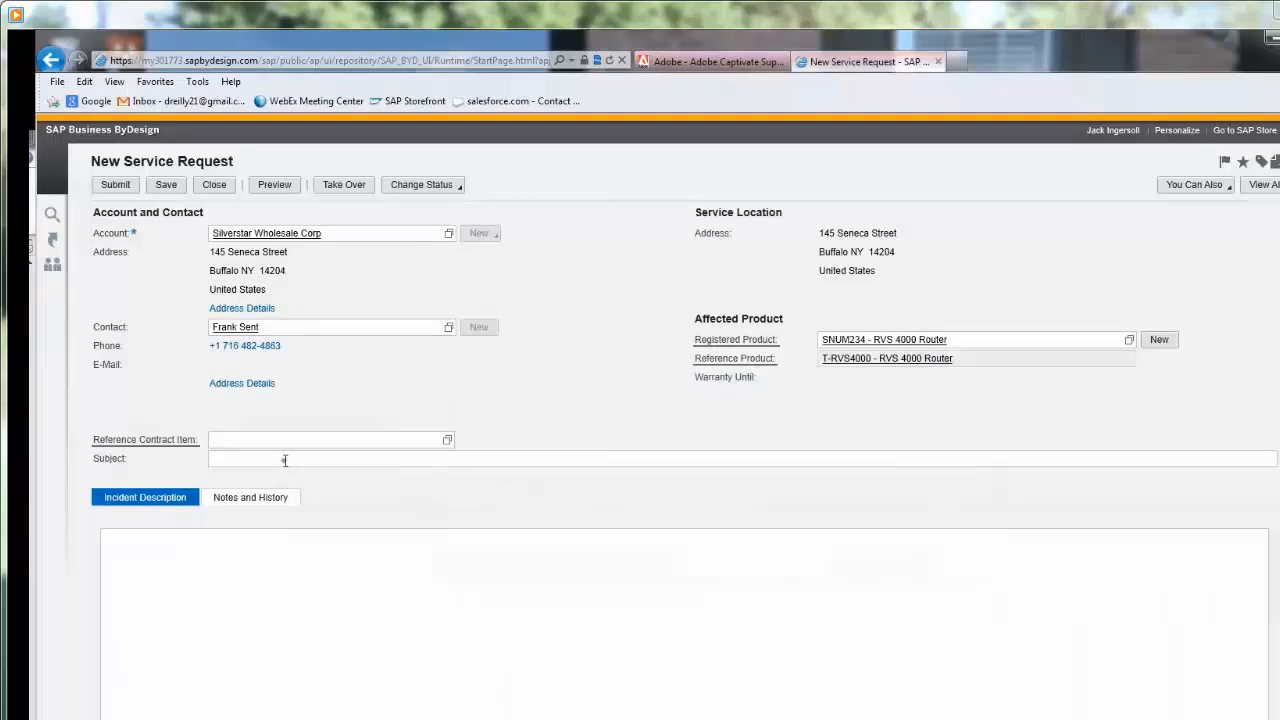
- Enter the subject "Router is not working properly" and save the service request
left_click(285, 460)
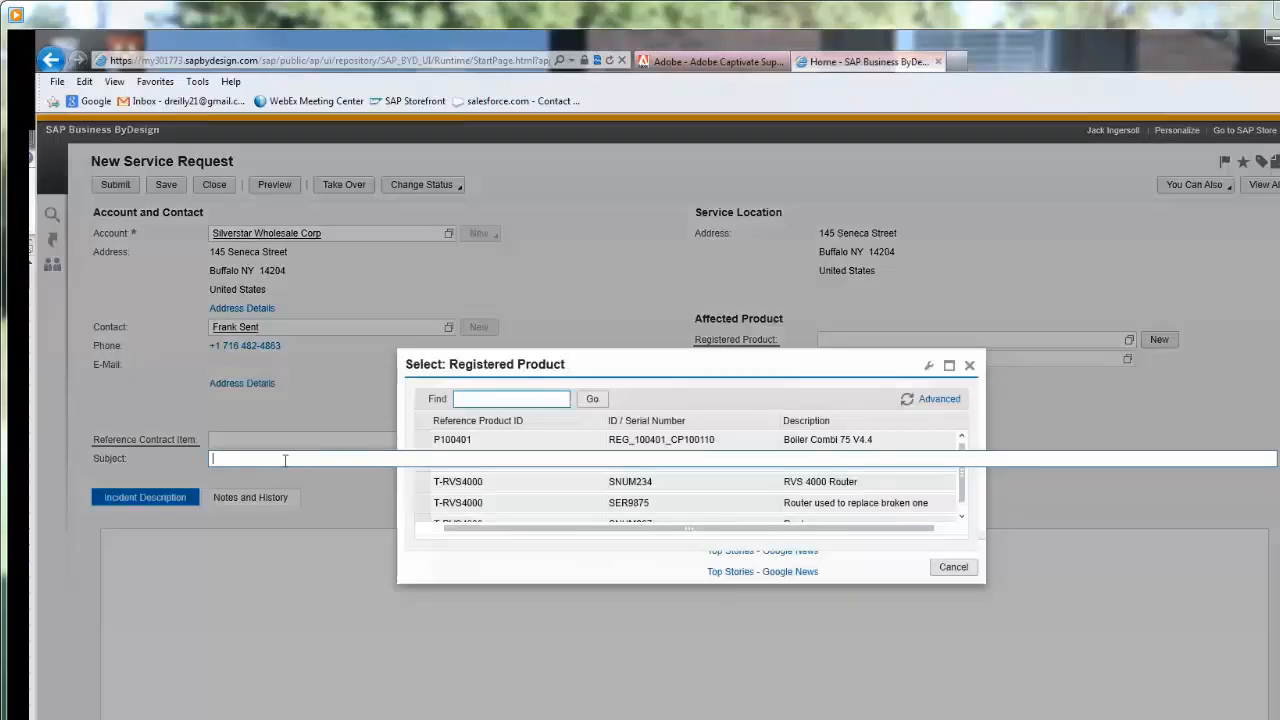
type("Router is not working properly")
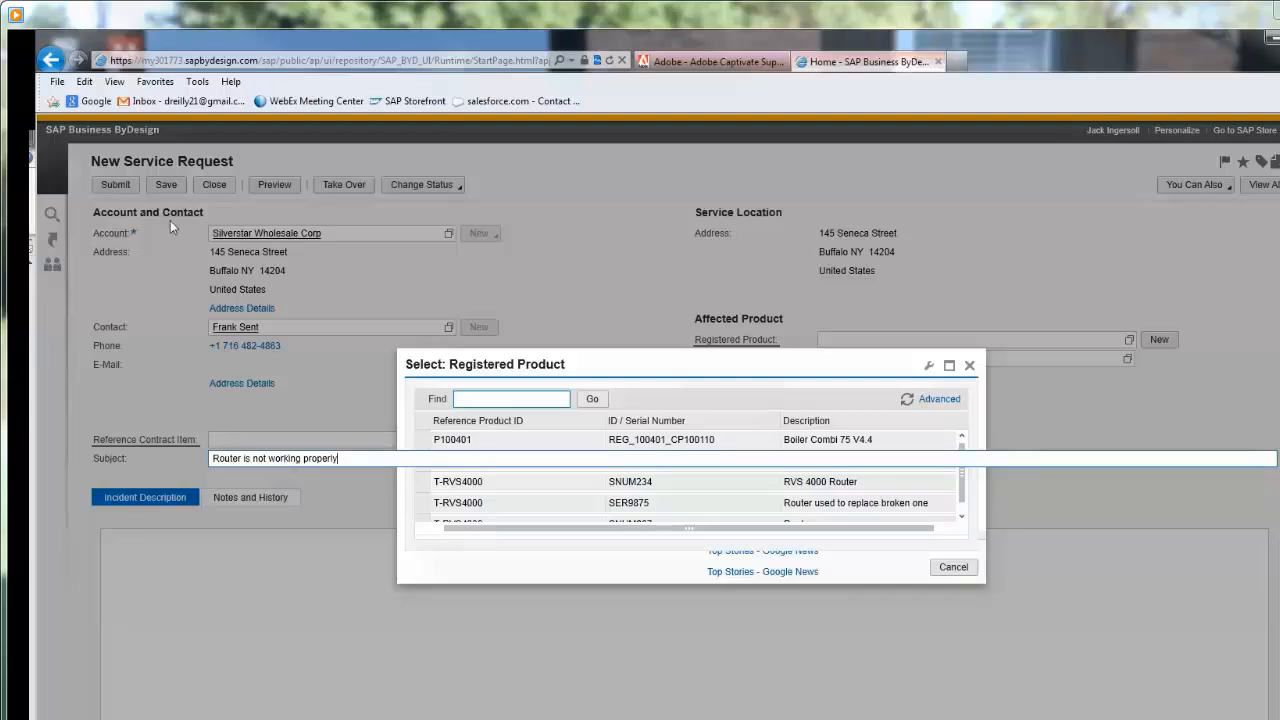
left_click(170, 186)
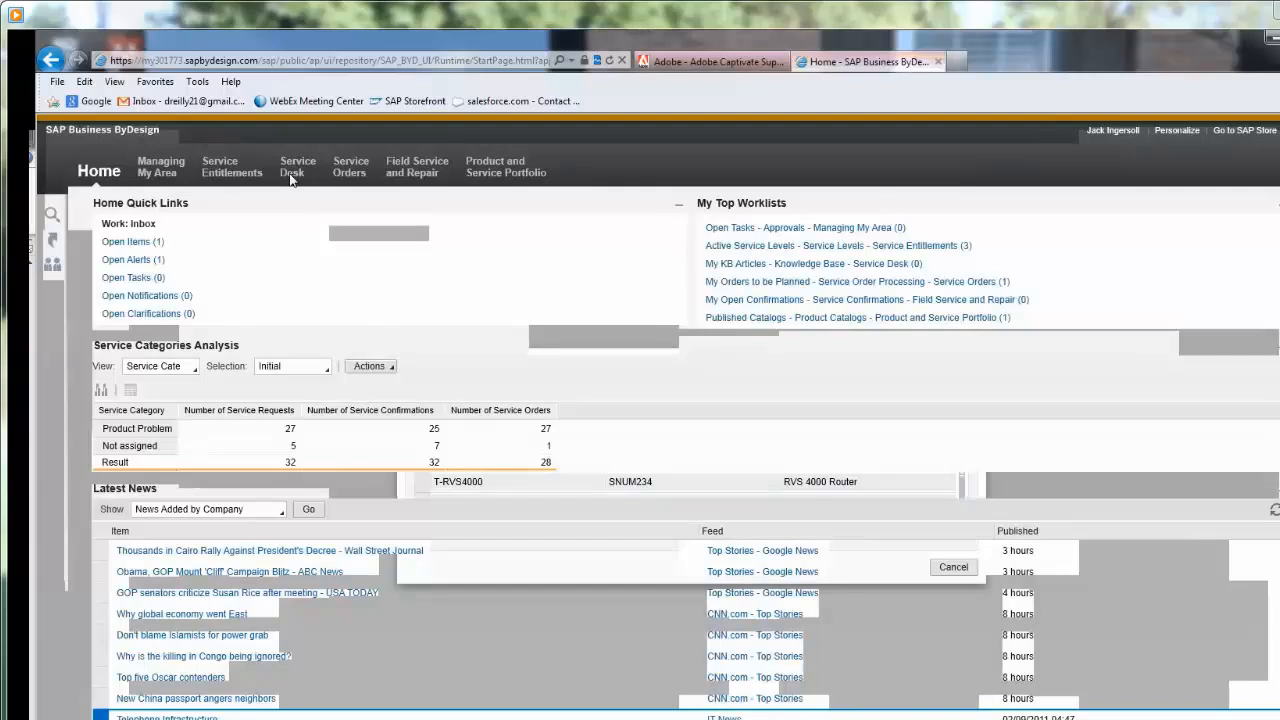
- In My Team's Service Requests, take over the open "Router is not working properly" request and set its status to In Process
mouse_move(292, 178)
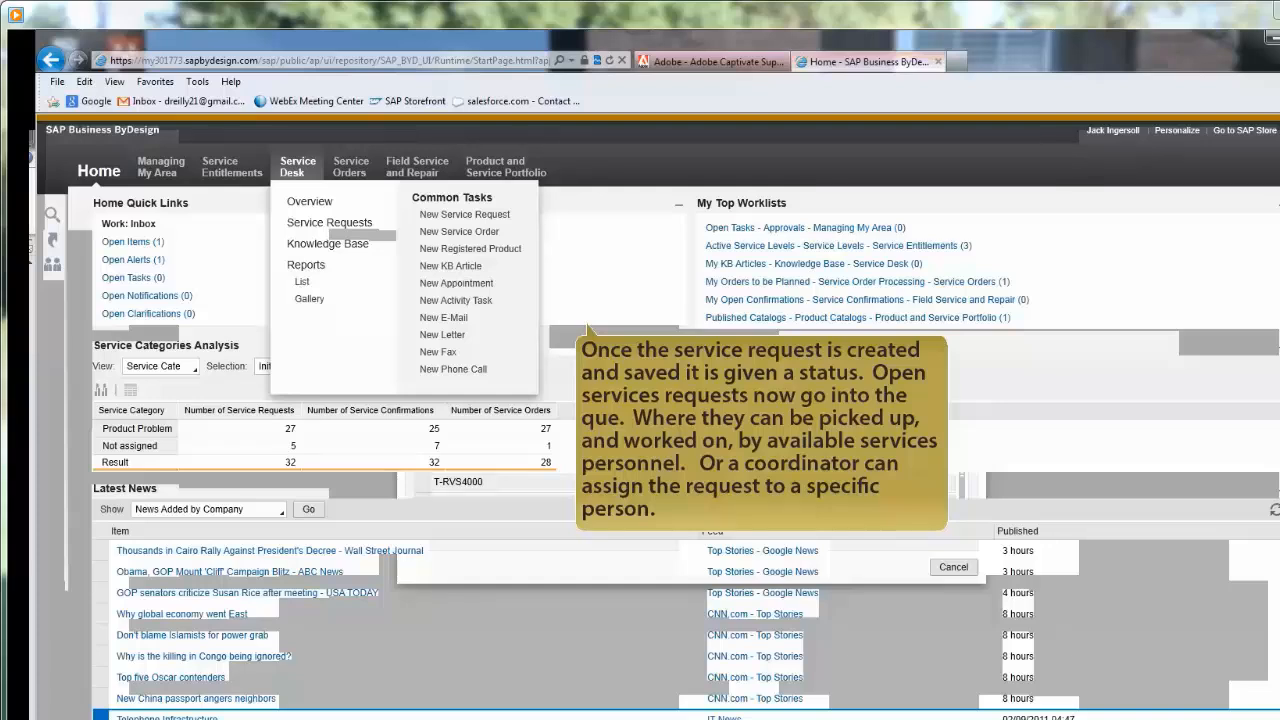
left_click(330, 223)
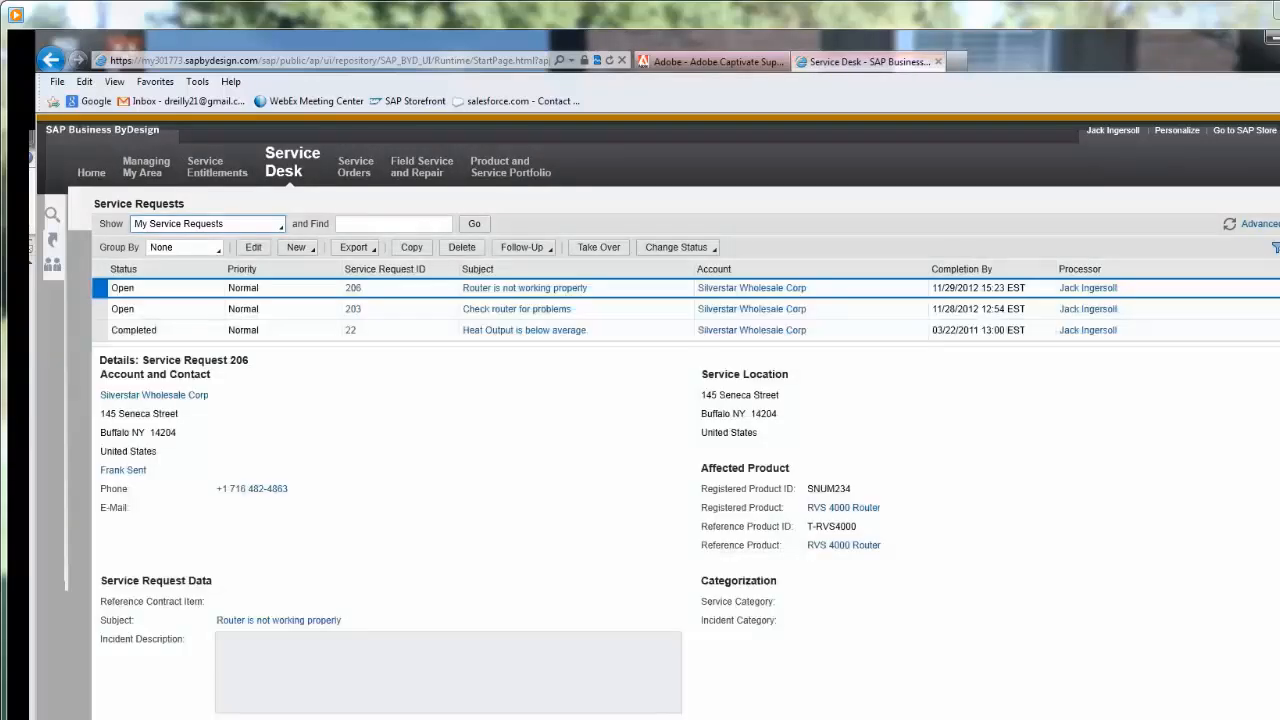
left_click(280, 225)
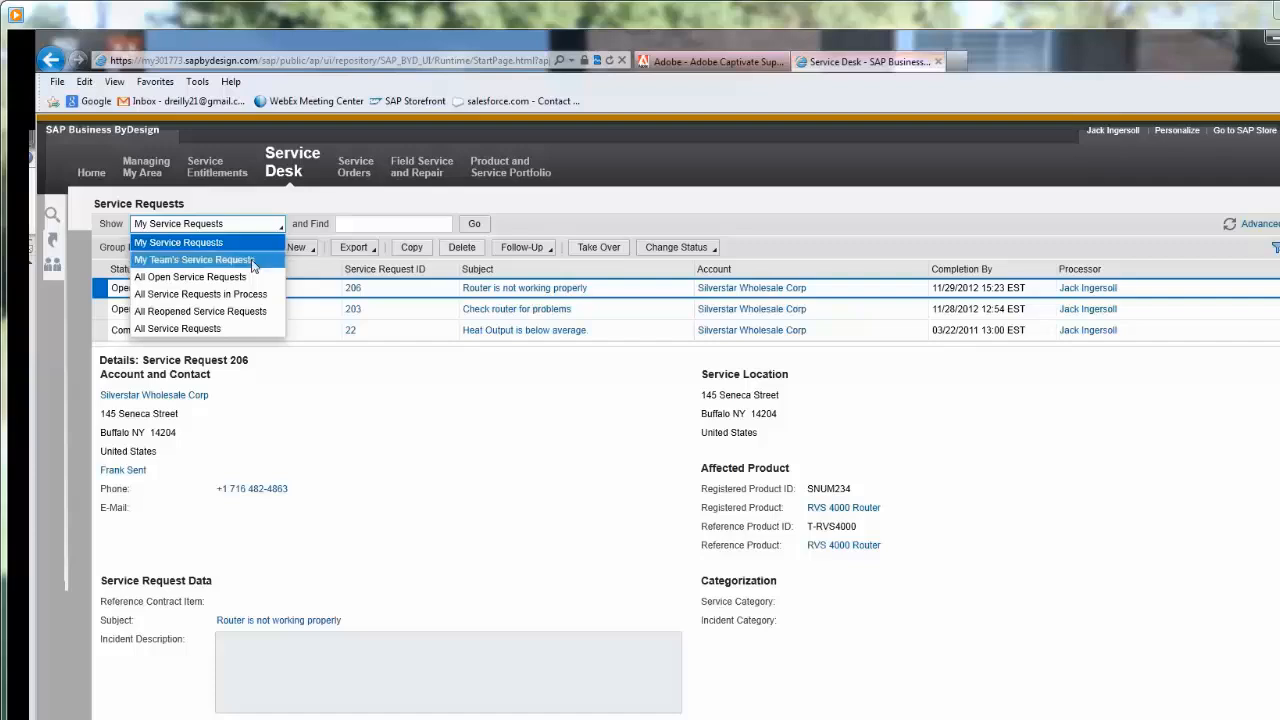
left_click(253, 262)
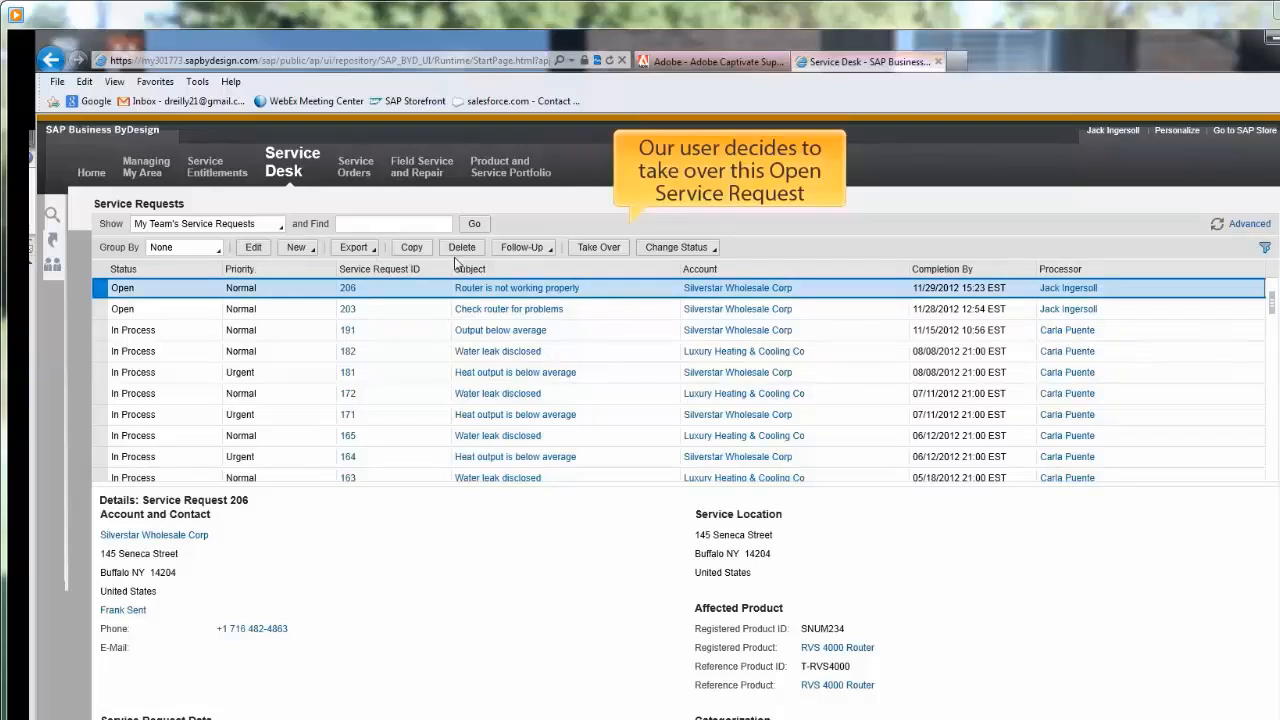
left_click(600, 247)
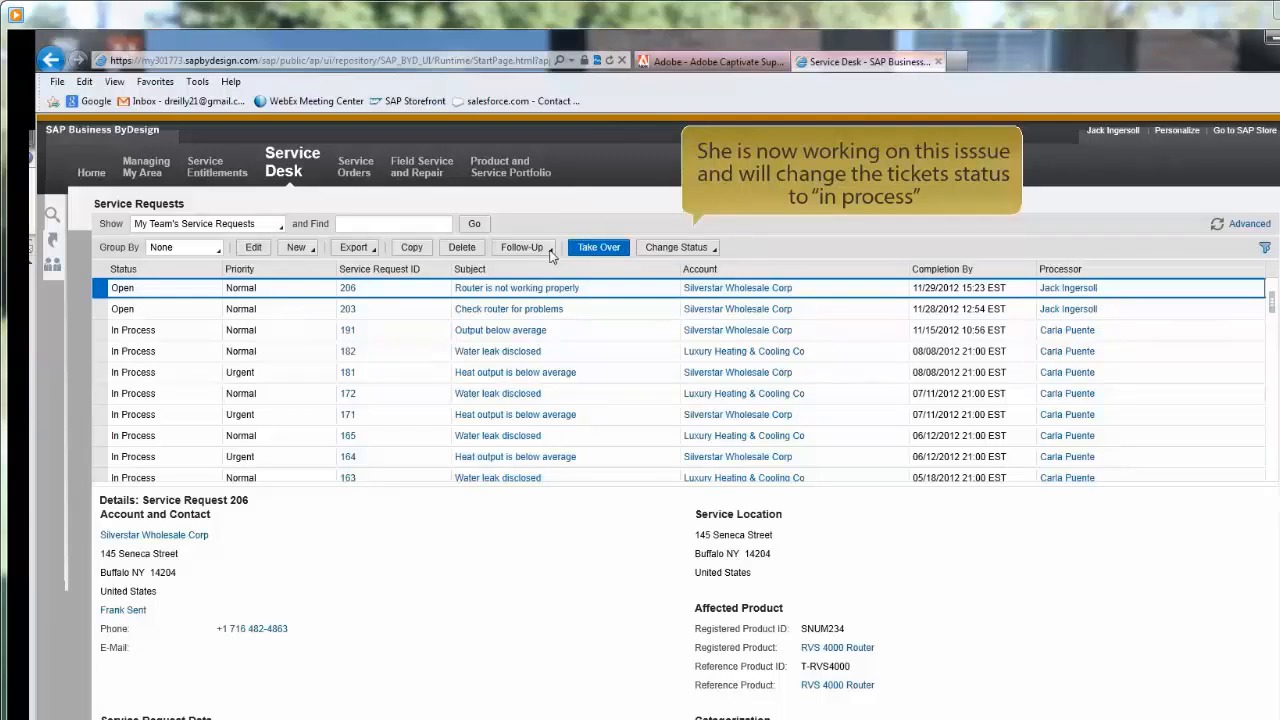
left_click(676, 247)
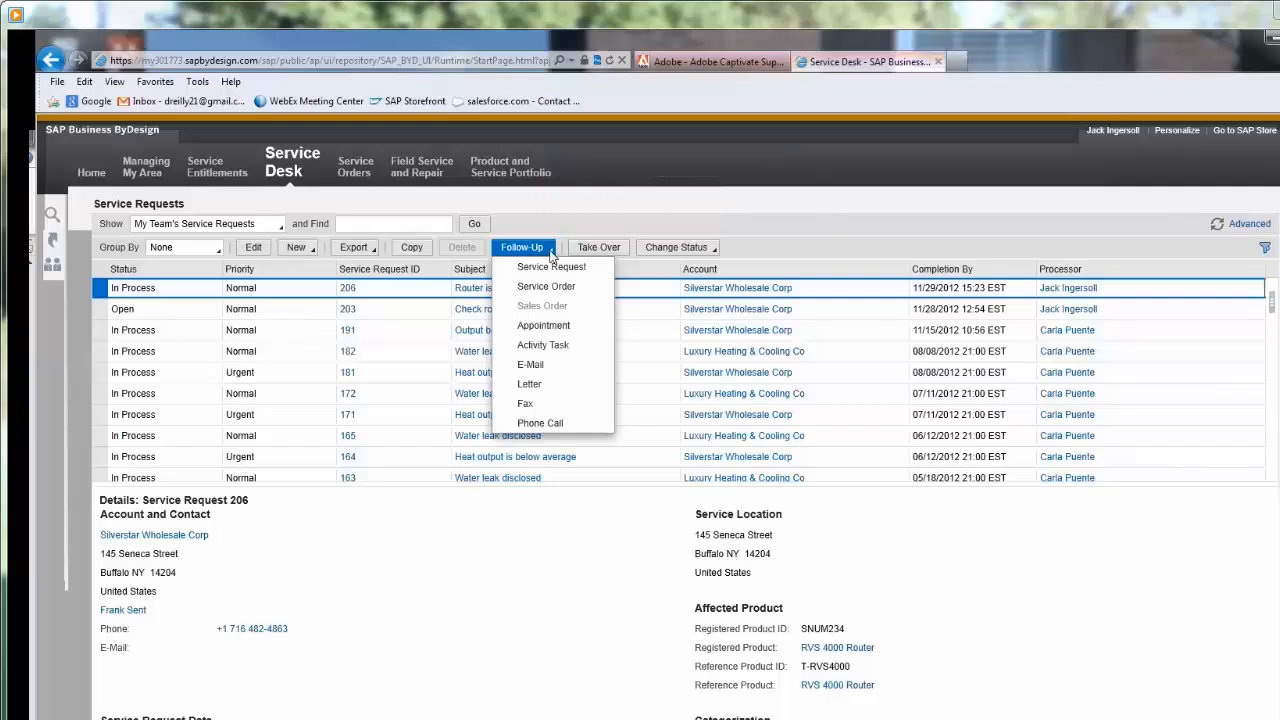
- Create a follow-up service order with incident description "Checked out router remotely and could not fix. It needs to be replaced." and add an item row
left_click(555, 287)
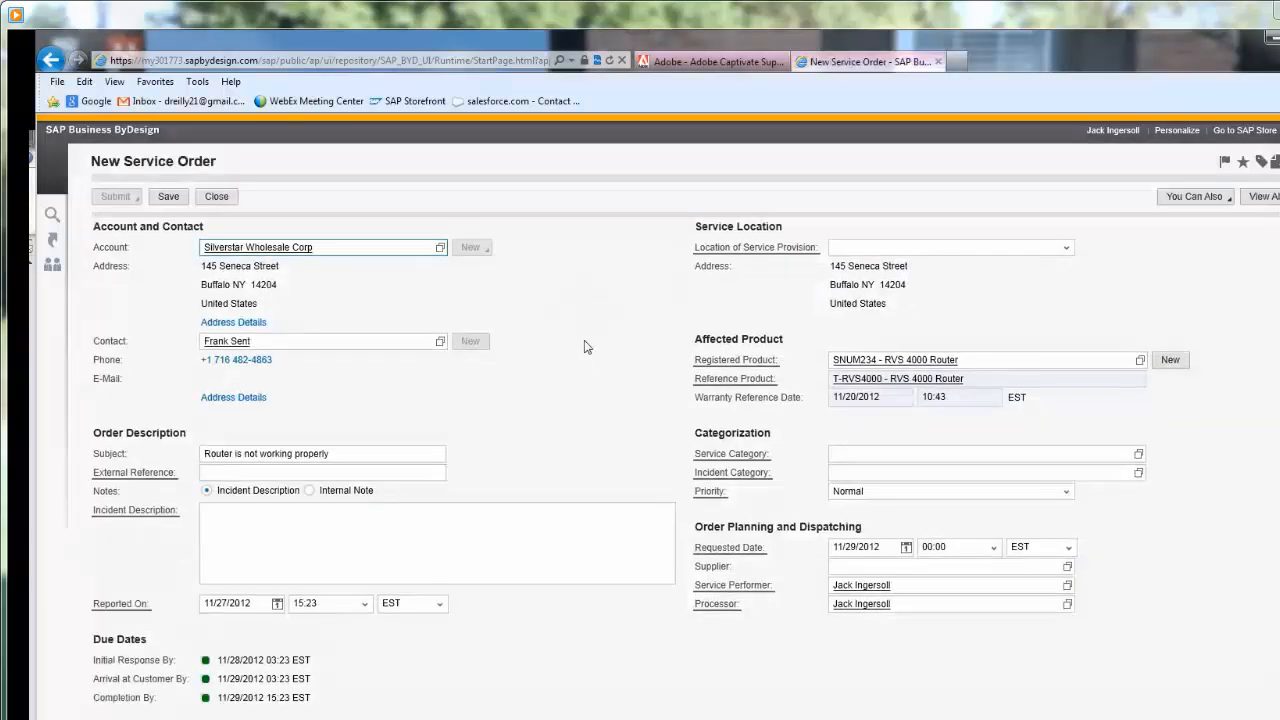
scroll(586, 343, "down", 1)
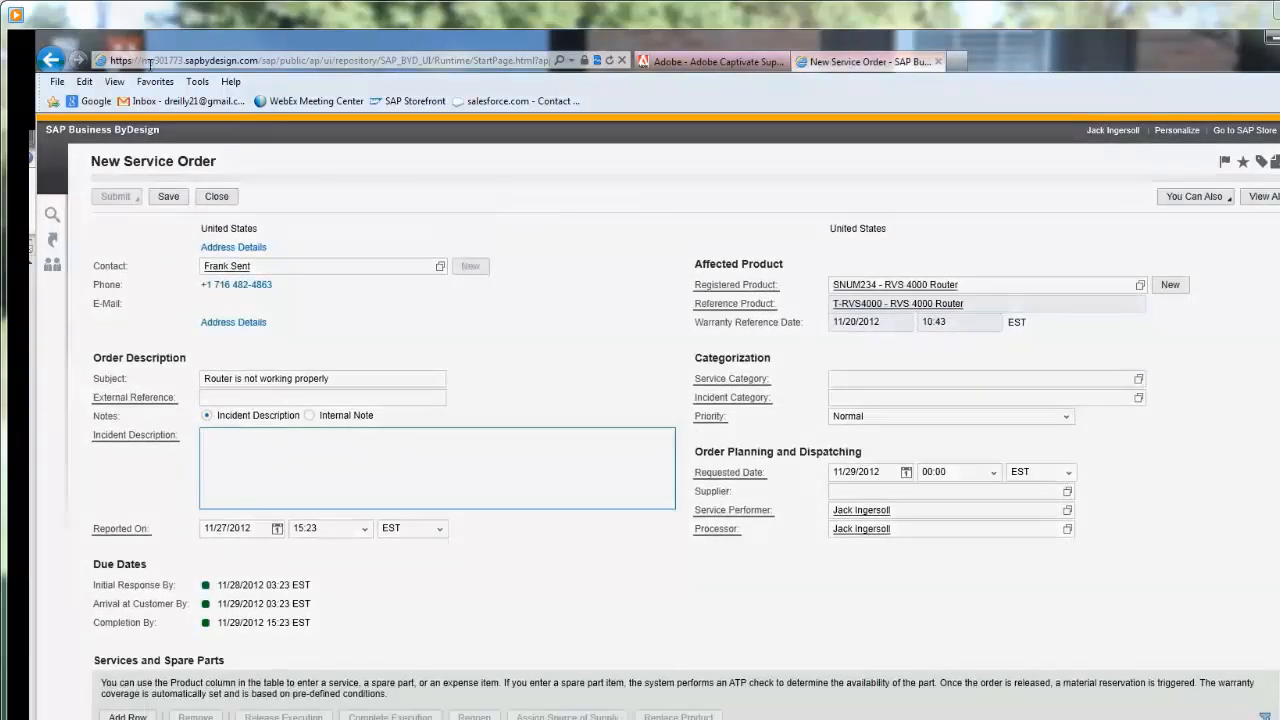
left_click(272, 448)
type("Checked out router remotely and could not fix.  It needs to be replaced.")
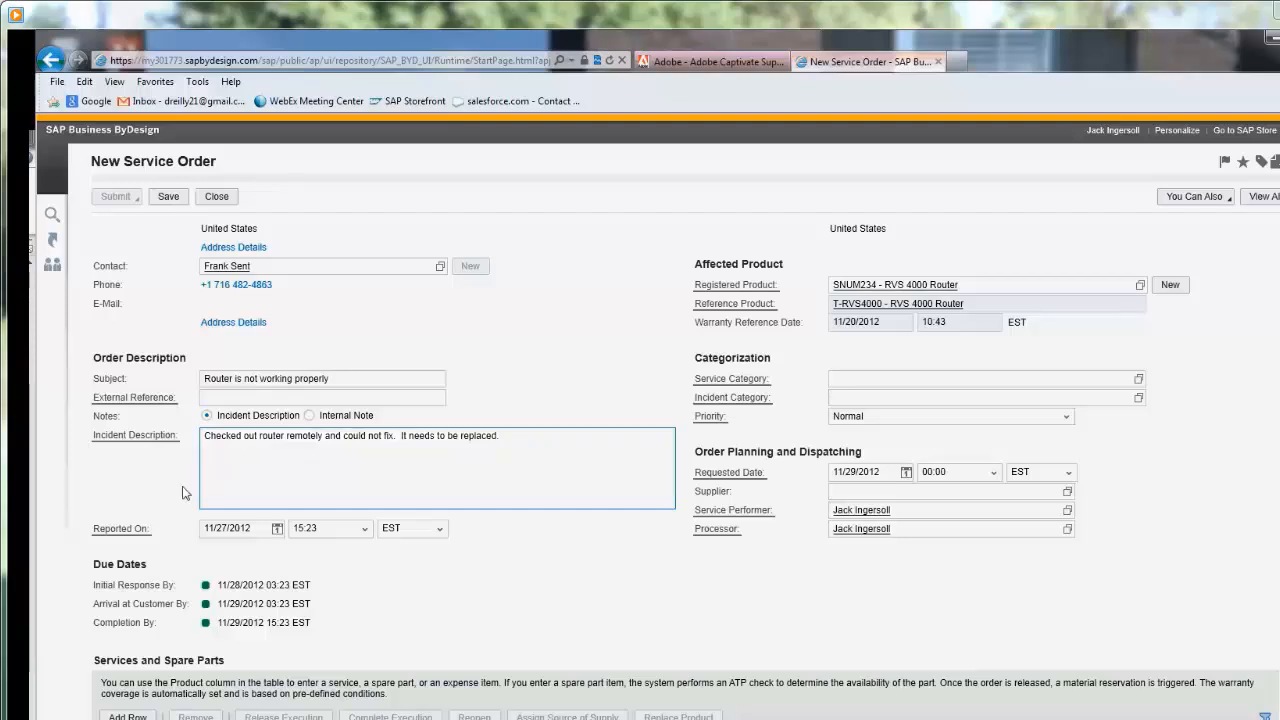
left_click(130, 716)
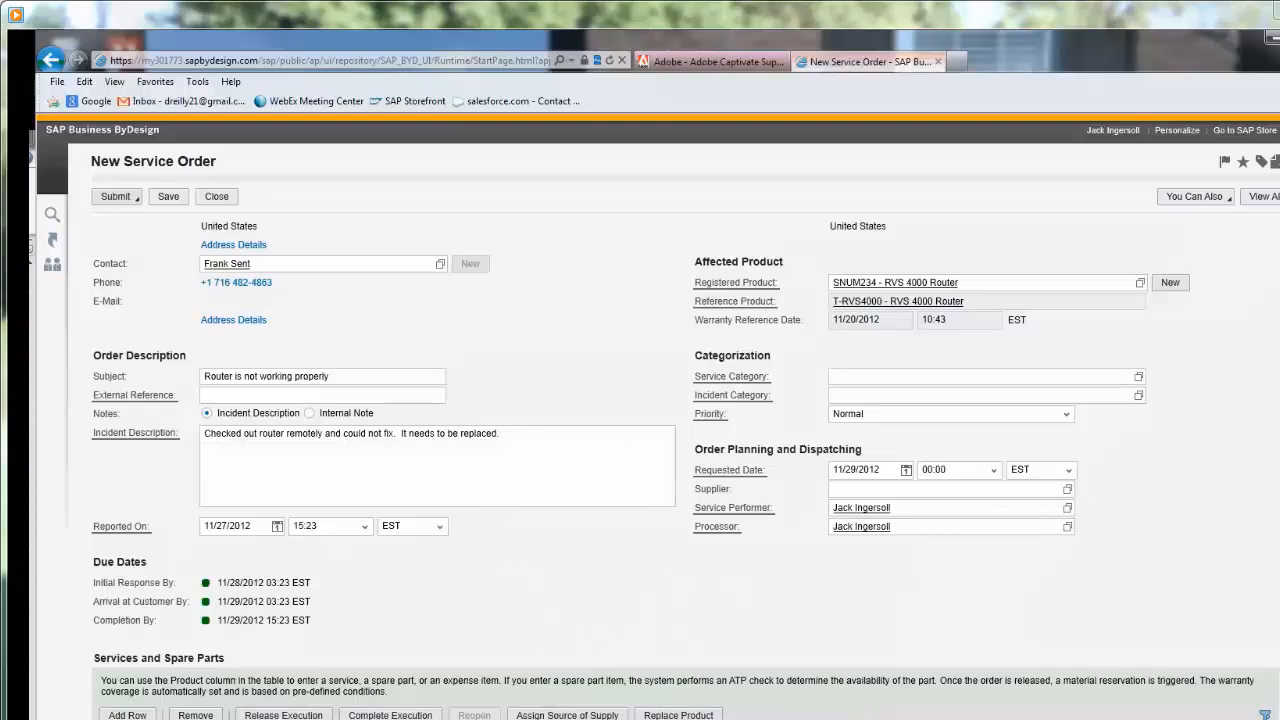
- Set the order's service category to 10014000 - Product Problem and its incident category to 10014172 - Functioning Problem
scroll(685, 460, "up", 1)
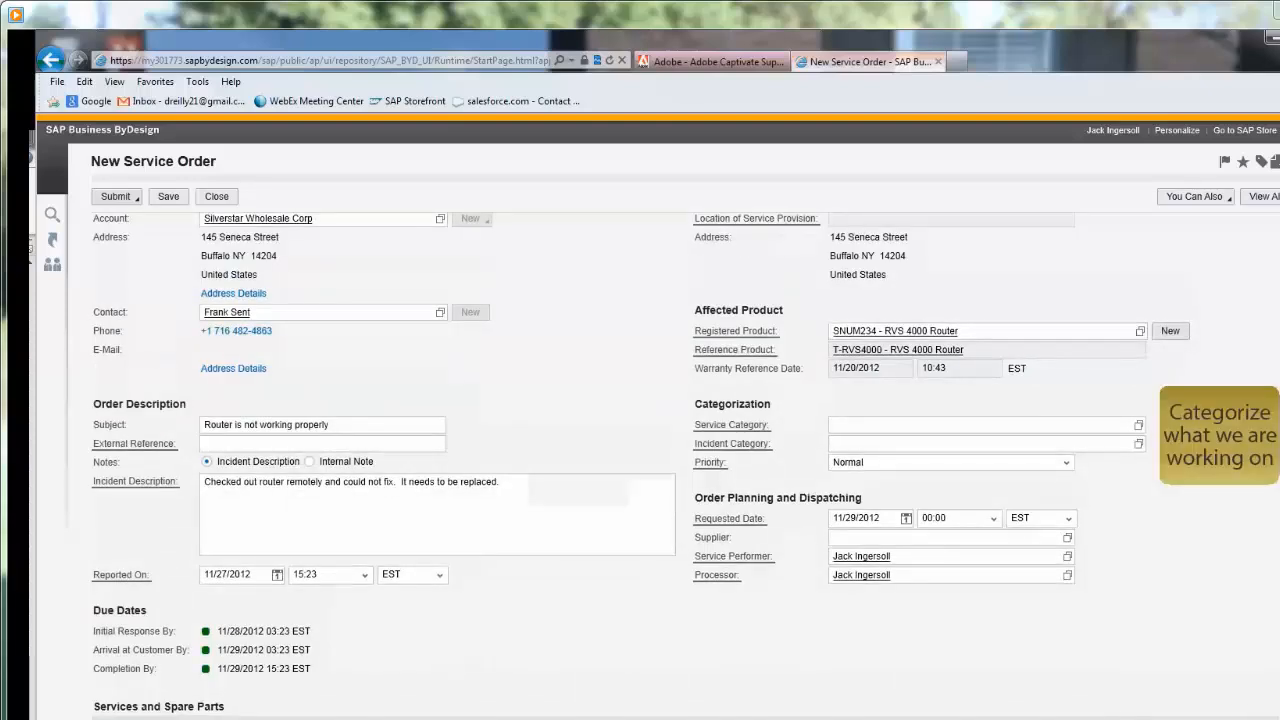
left_click(1138, 424)
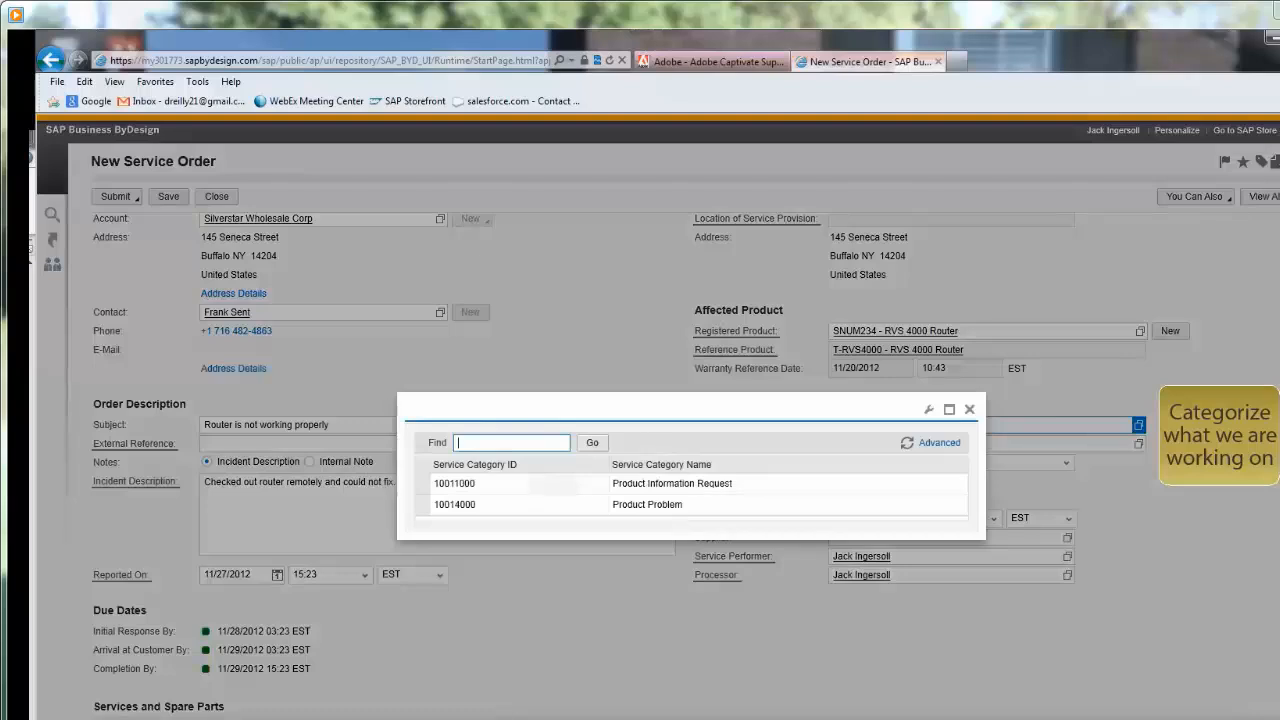
left_click(430, 505)
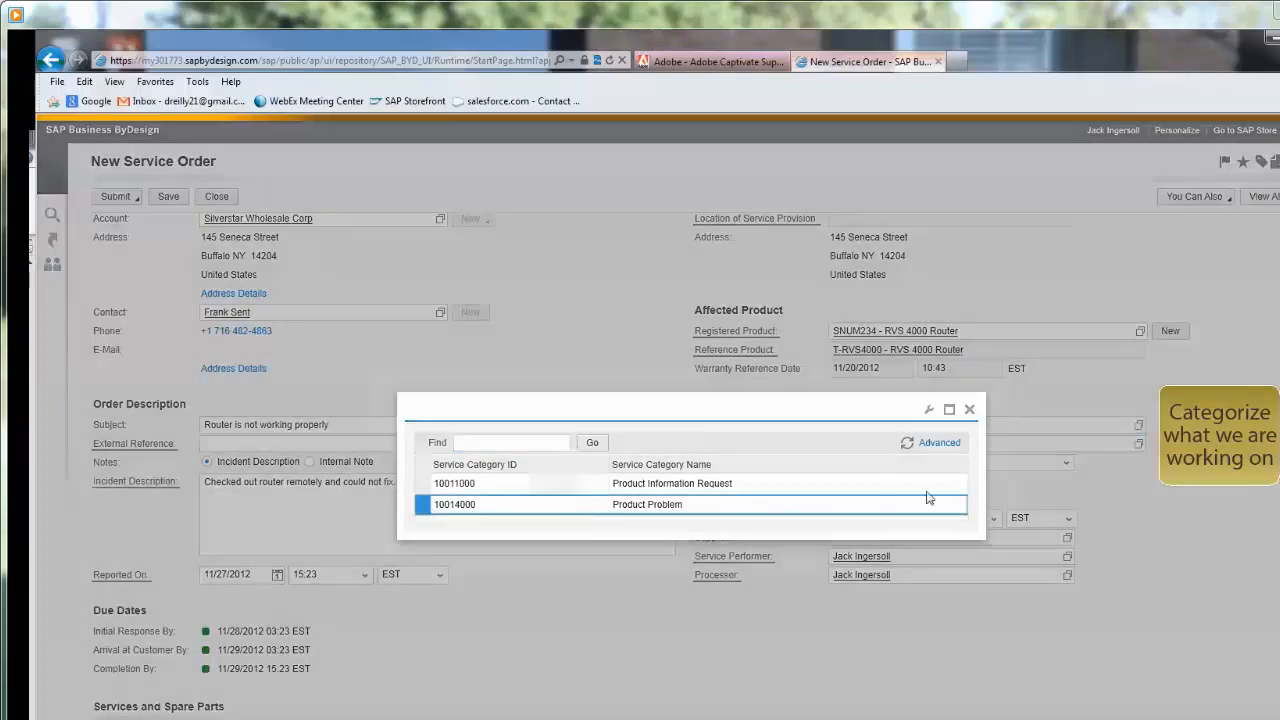
left_click(1139, 443)
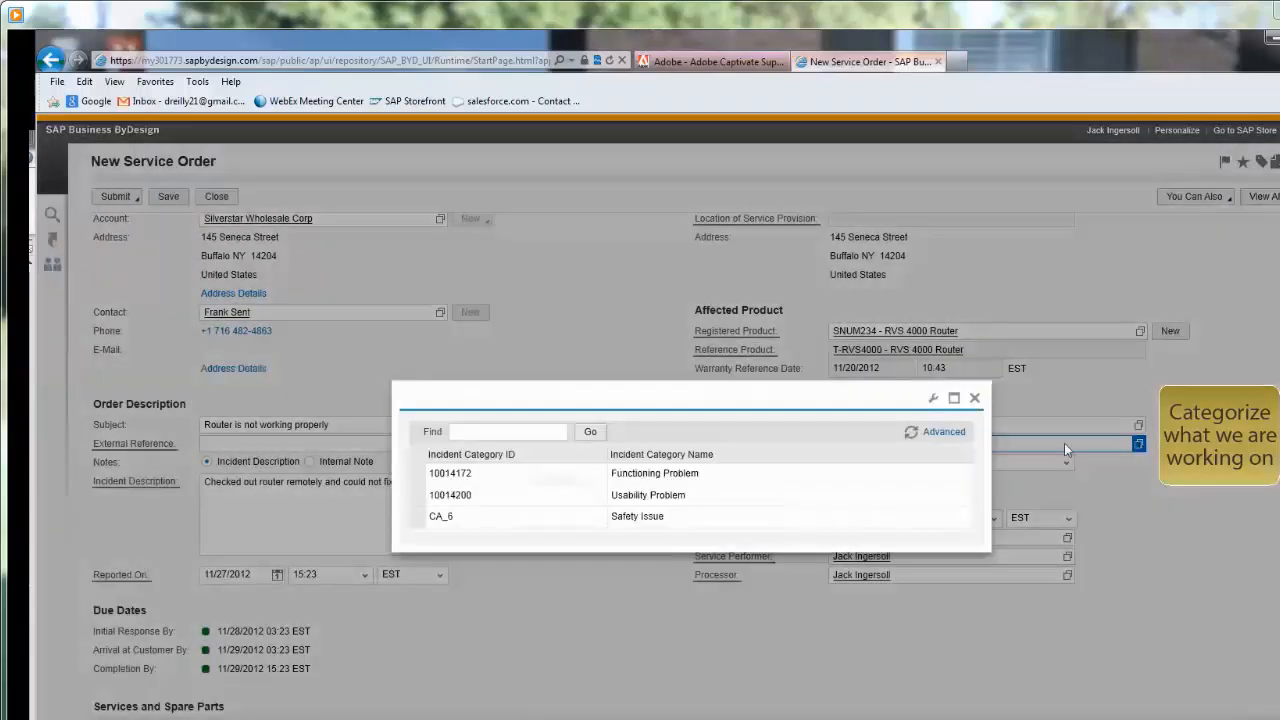
double_click(420, 474)
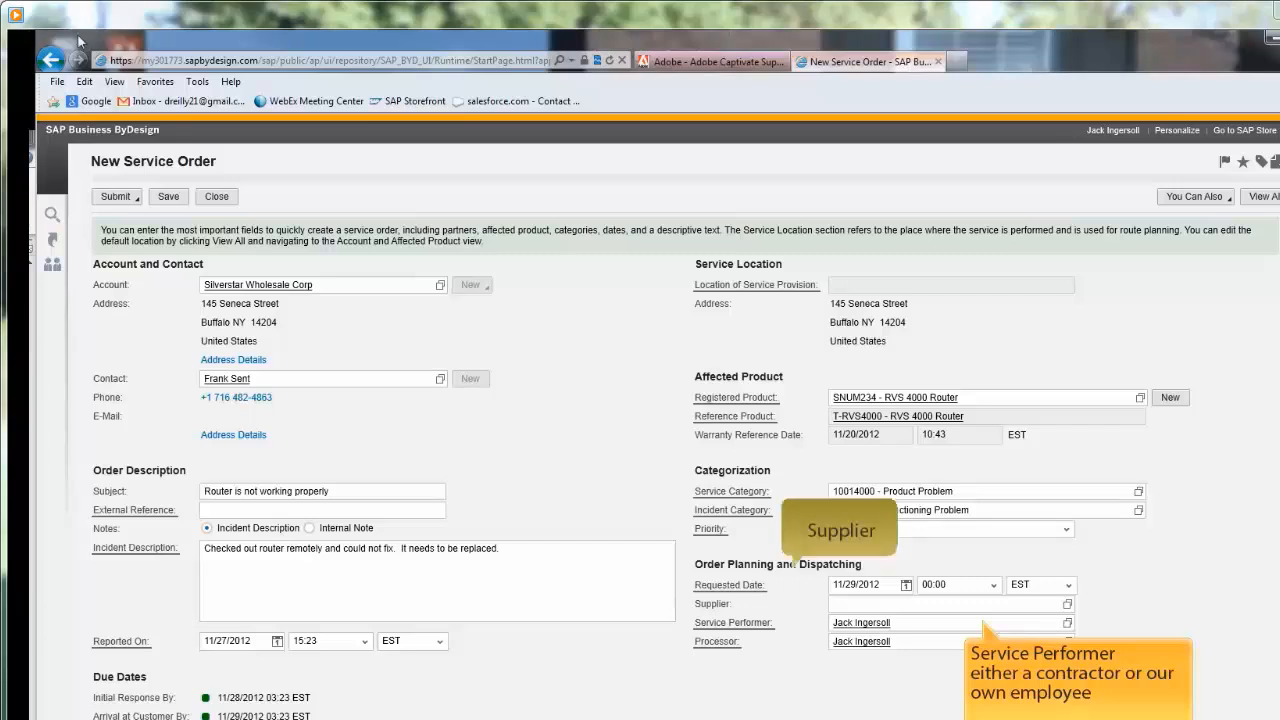
- Save the service order and open its submit options
left_click(170, 197)
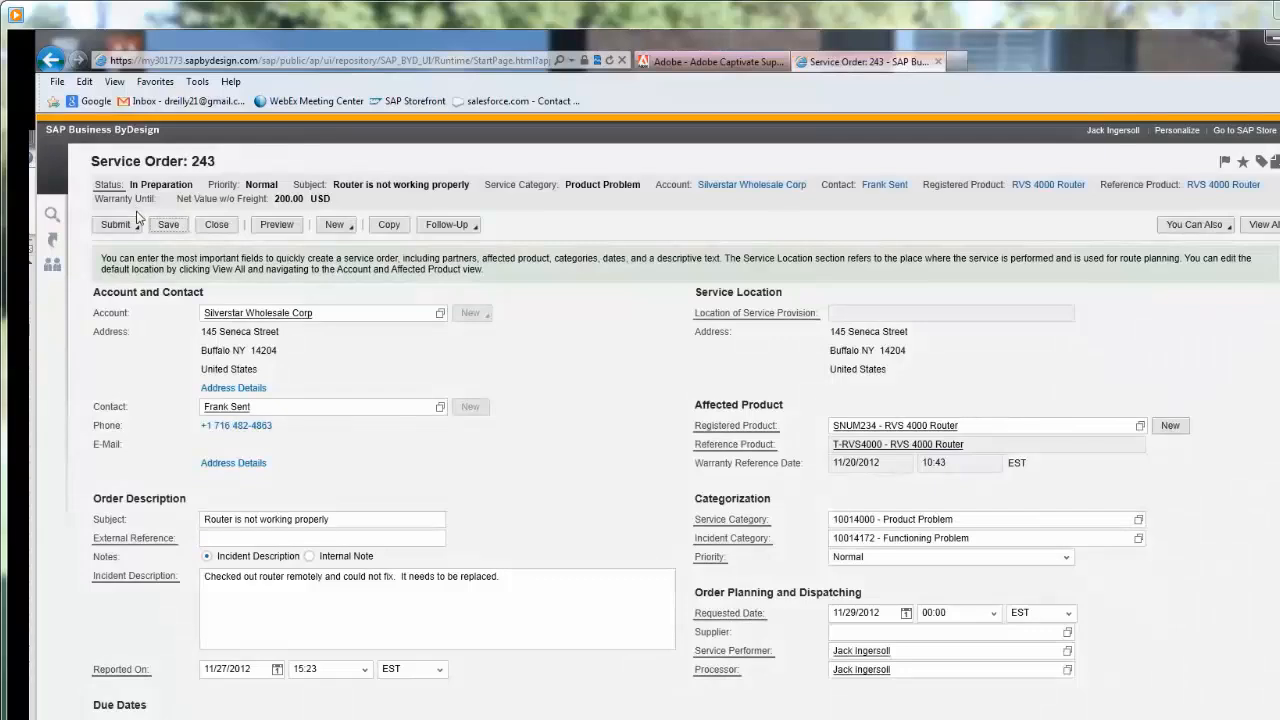
left_click(138, 228)
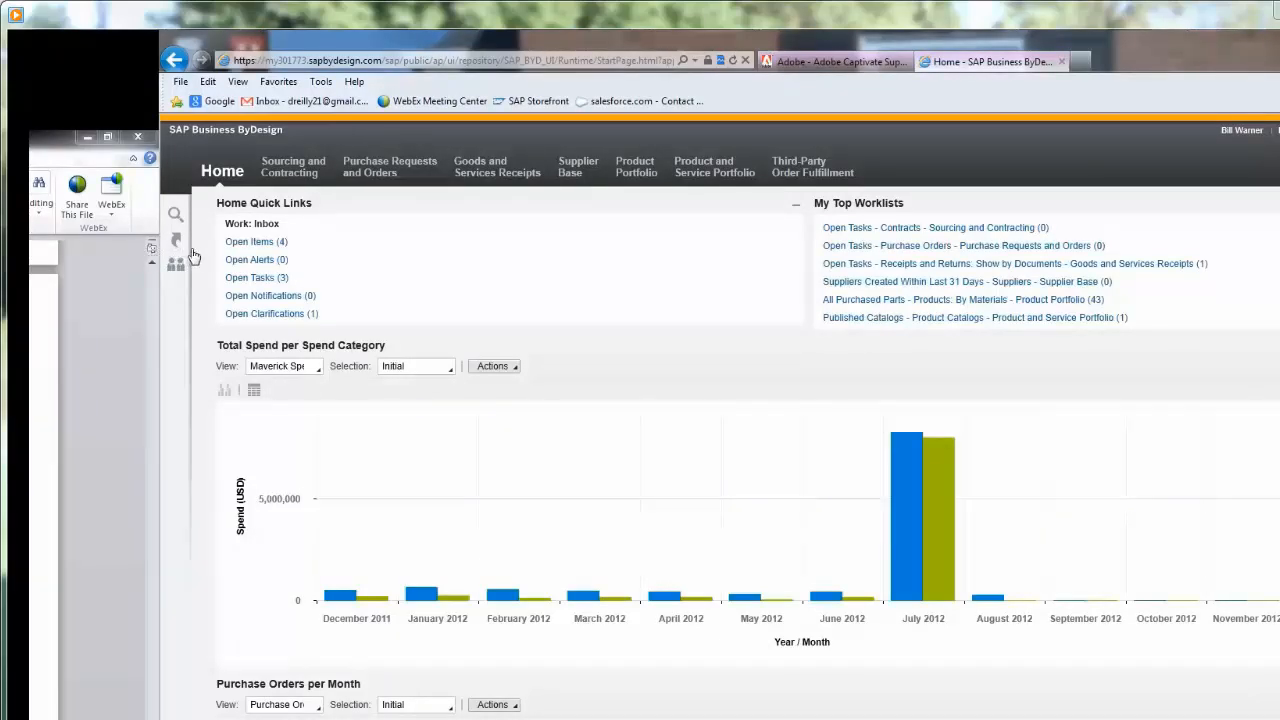
- View the buyer's open tasks and select the task "Please schedule someone to take care of this"
left_click(278, 285)
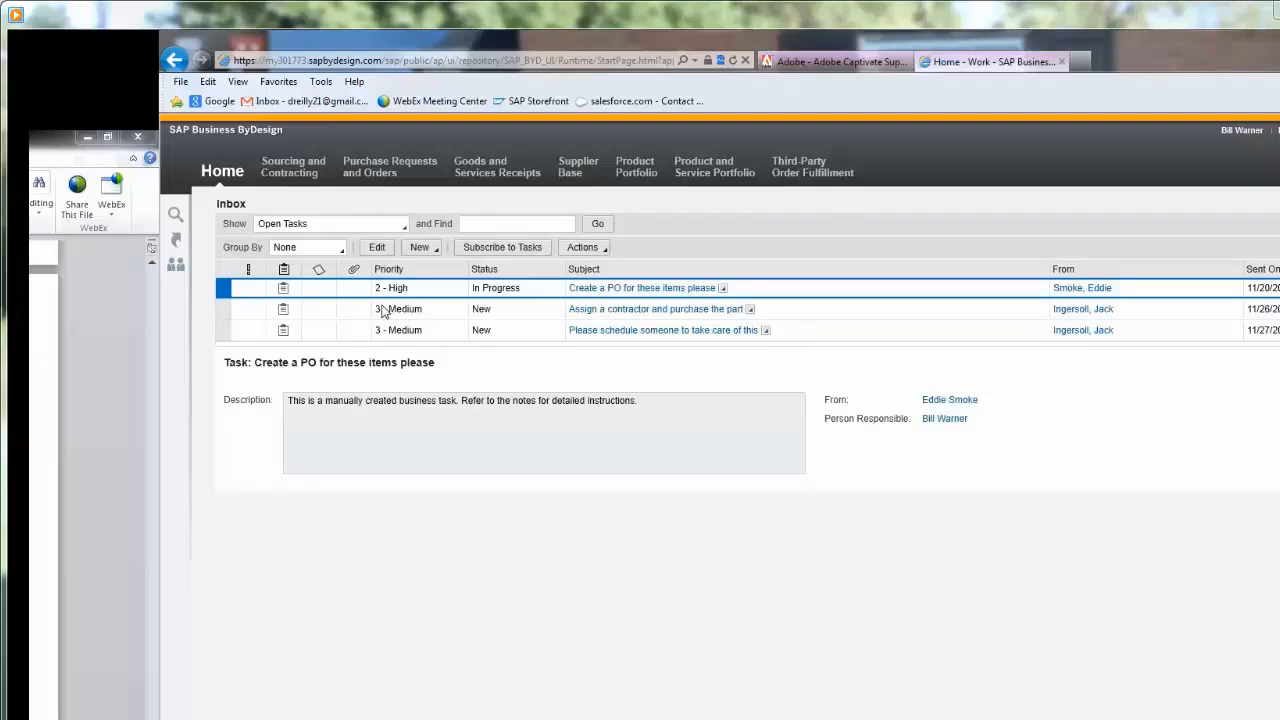
left_click(230, 333)
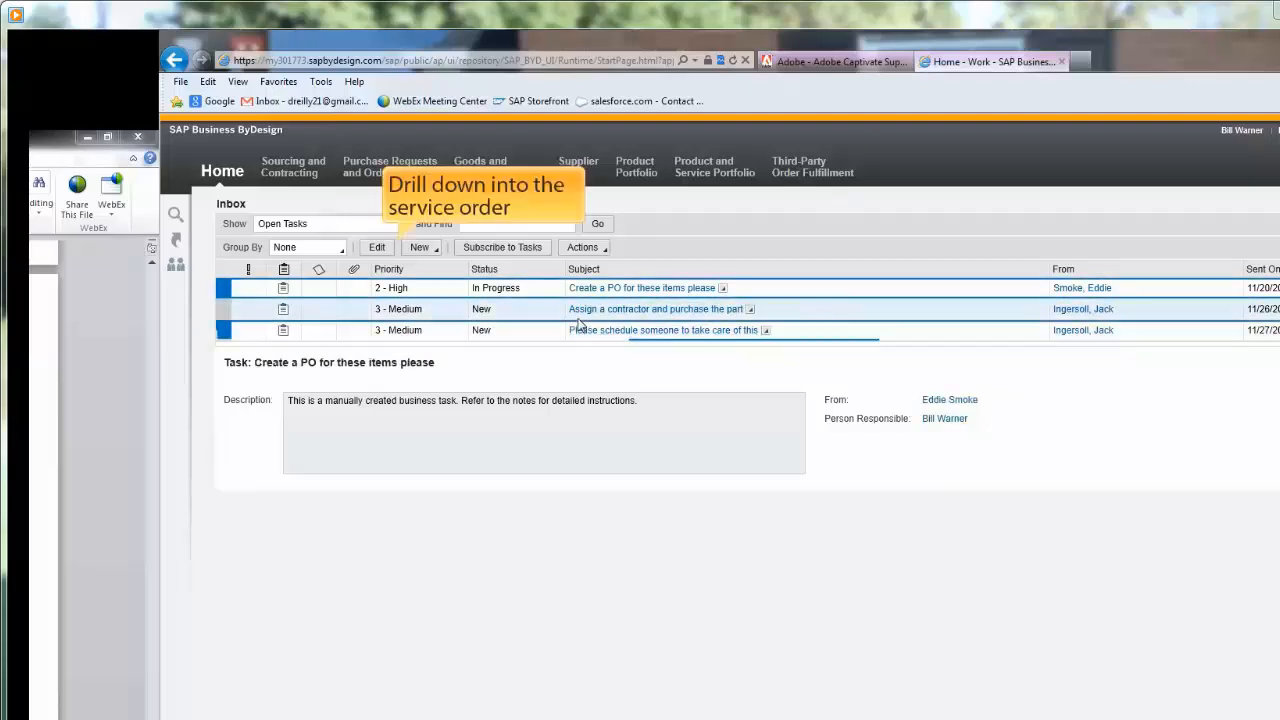
left_click(404, 295)
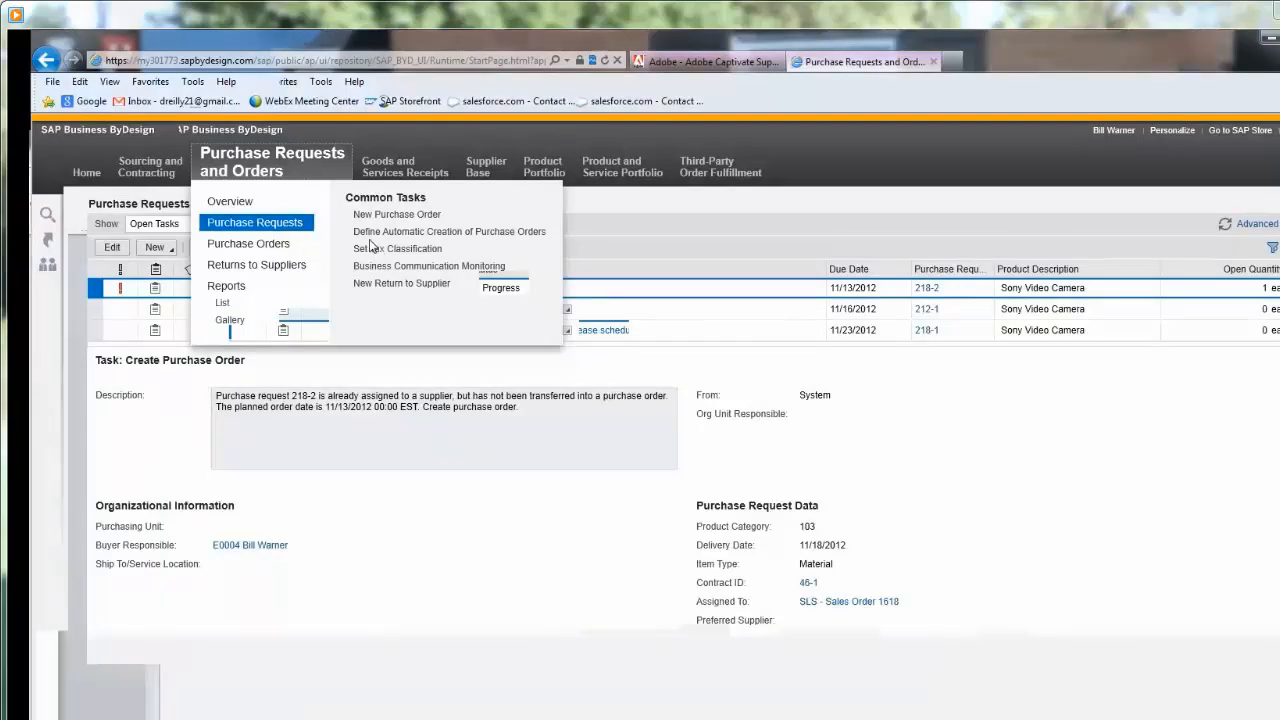
- Create a new purchase order with S100402 - Electrical Parts International as the supplier
left_click(367, 216)
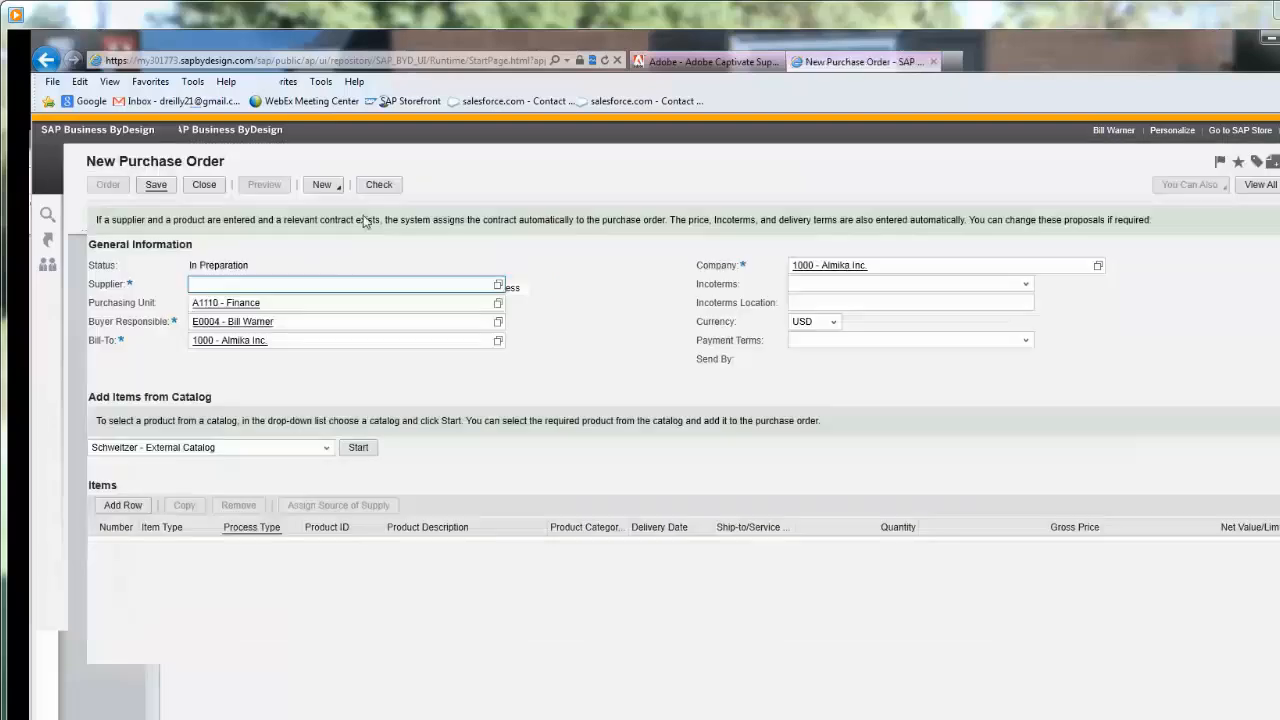
type("ele")
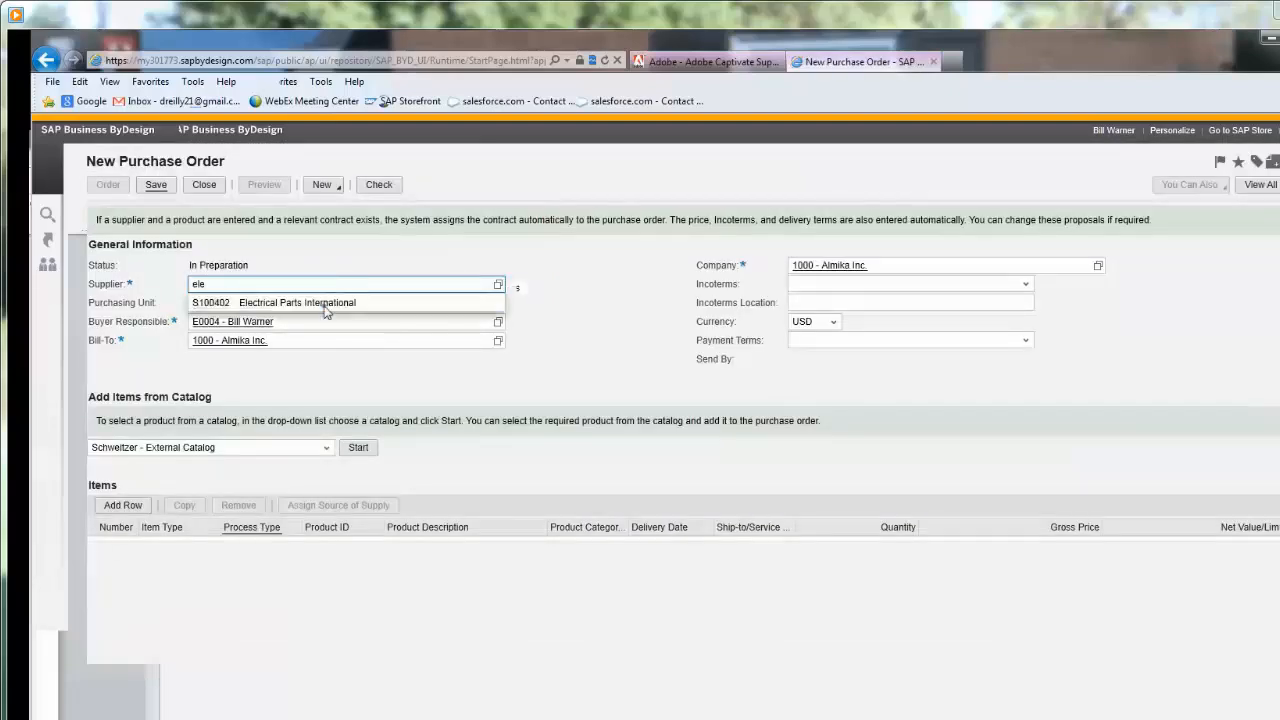
left_click(323, 306)
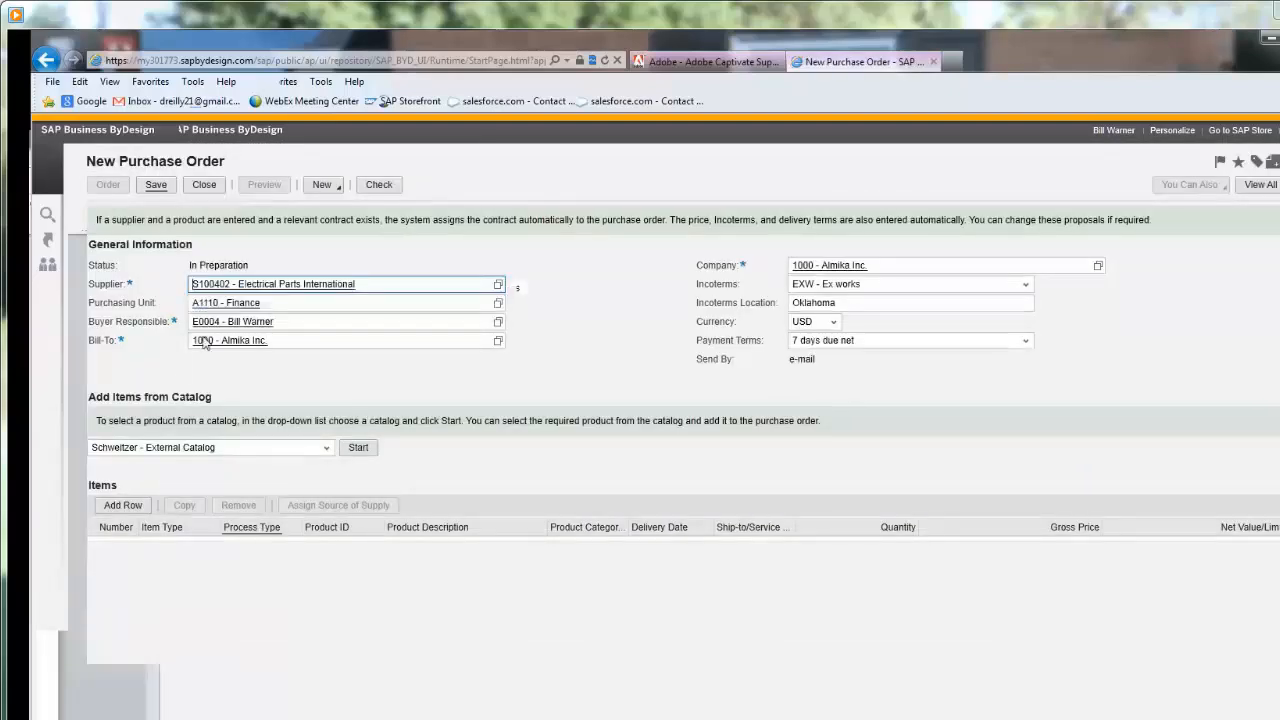
- Add a Third-Party item for product T-RVS4000 RVS 4000 Router and set its account assignment type to SRV Service Order
left_click(123, 505)
left_click(294, 549)
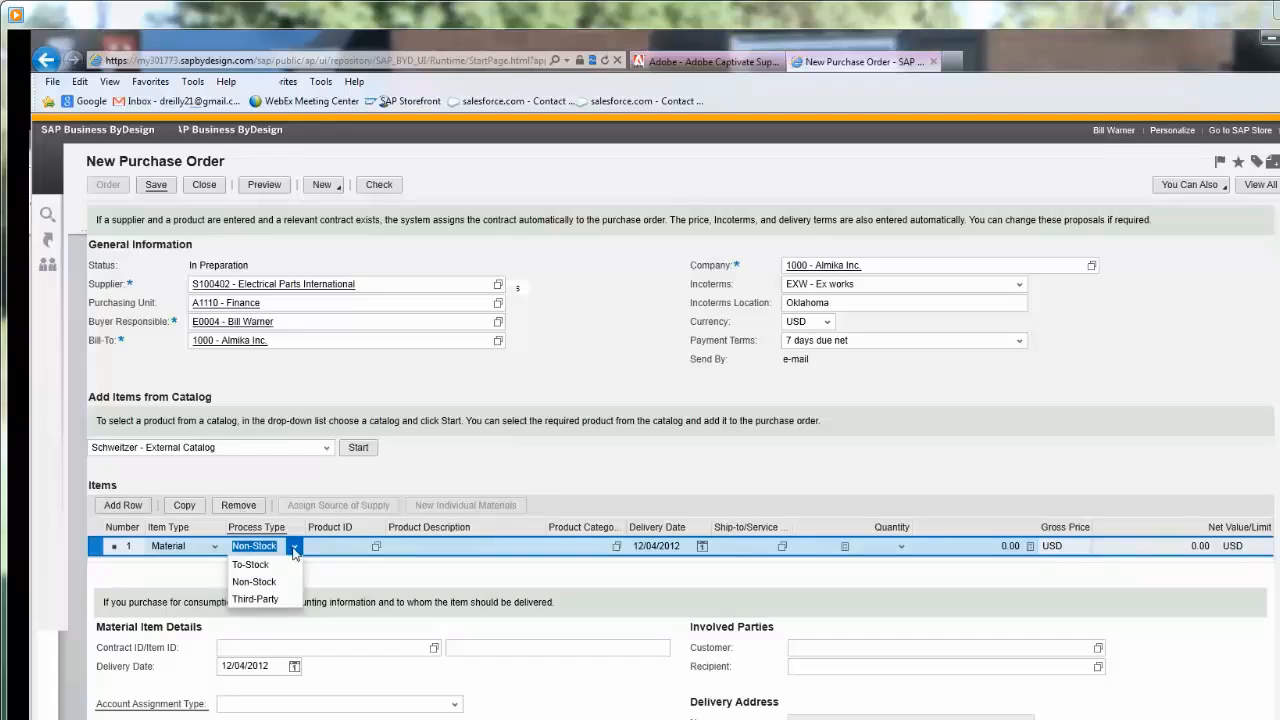
left_click(285, 599)
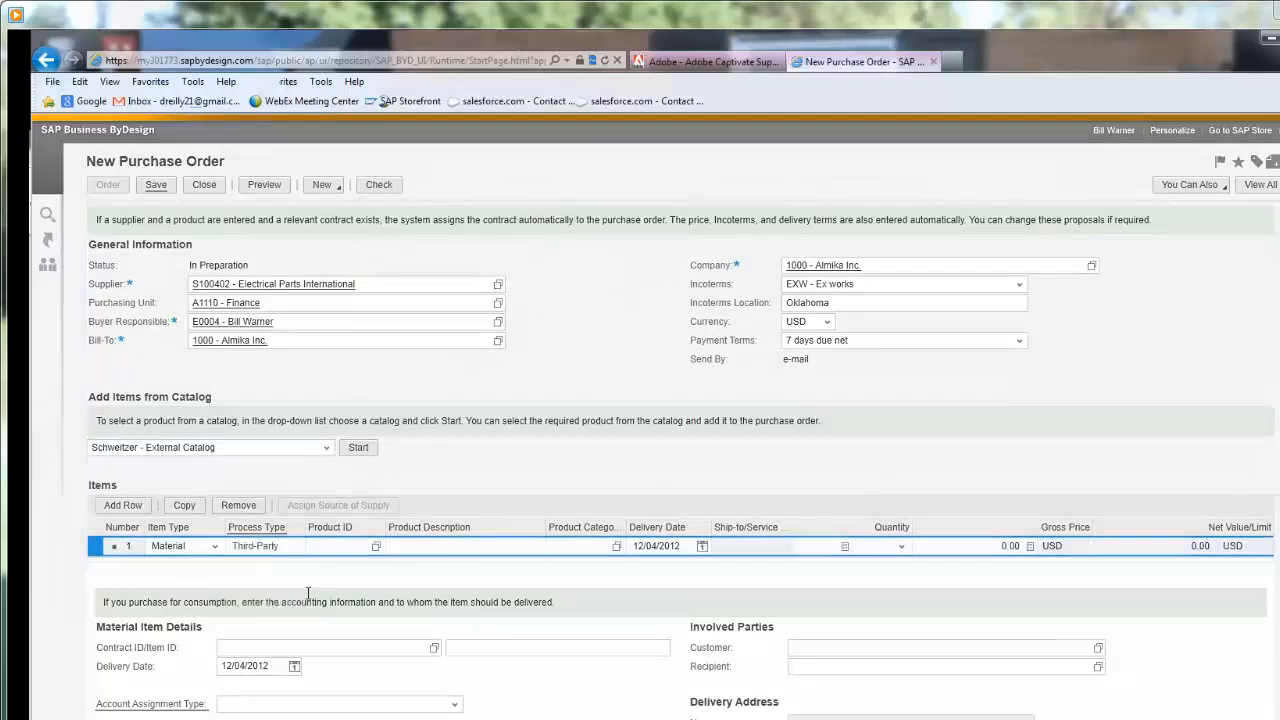
left_click(331, 547)
type("router")
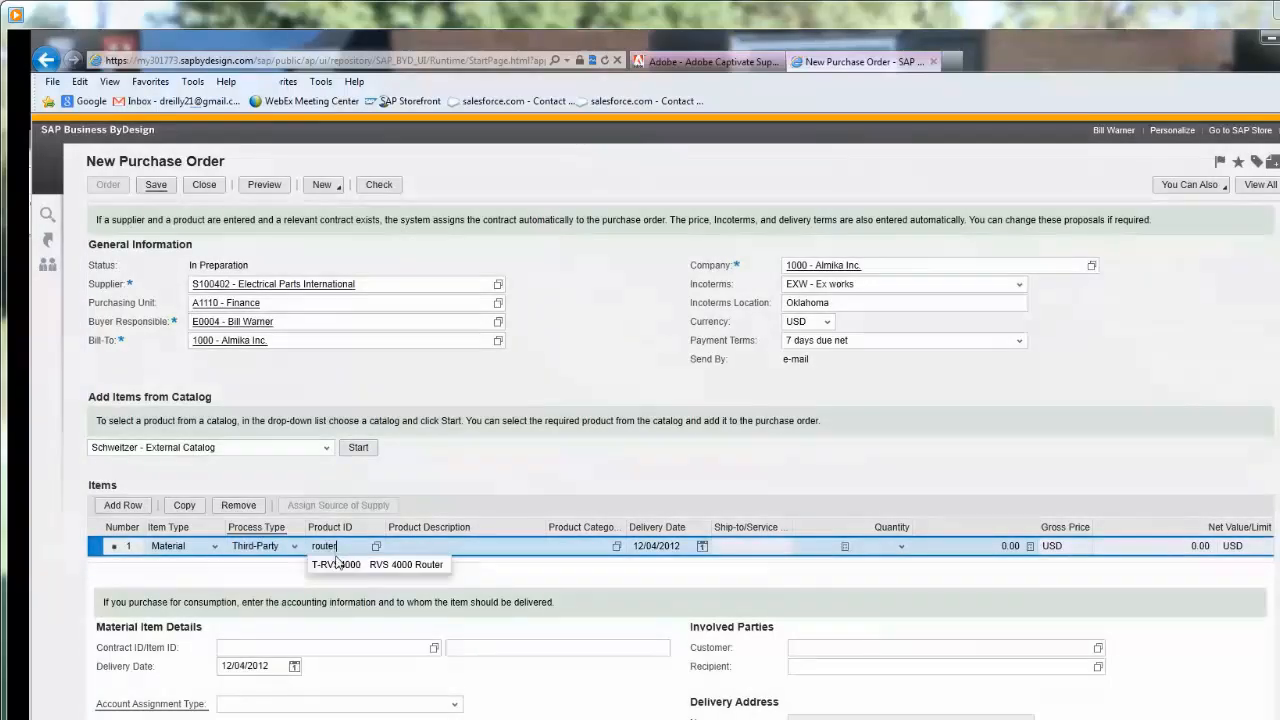
left_click(340, 564)
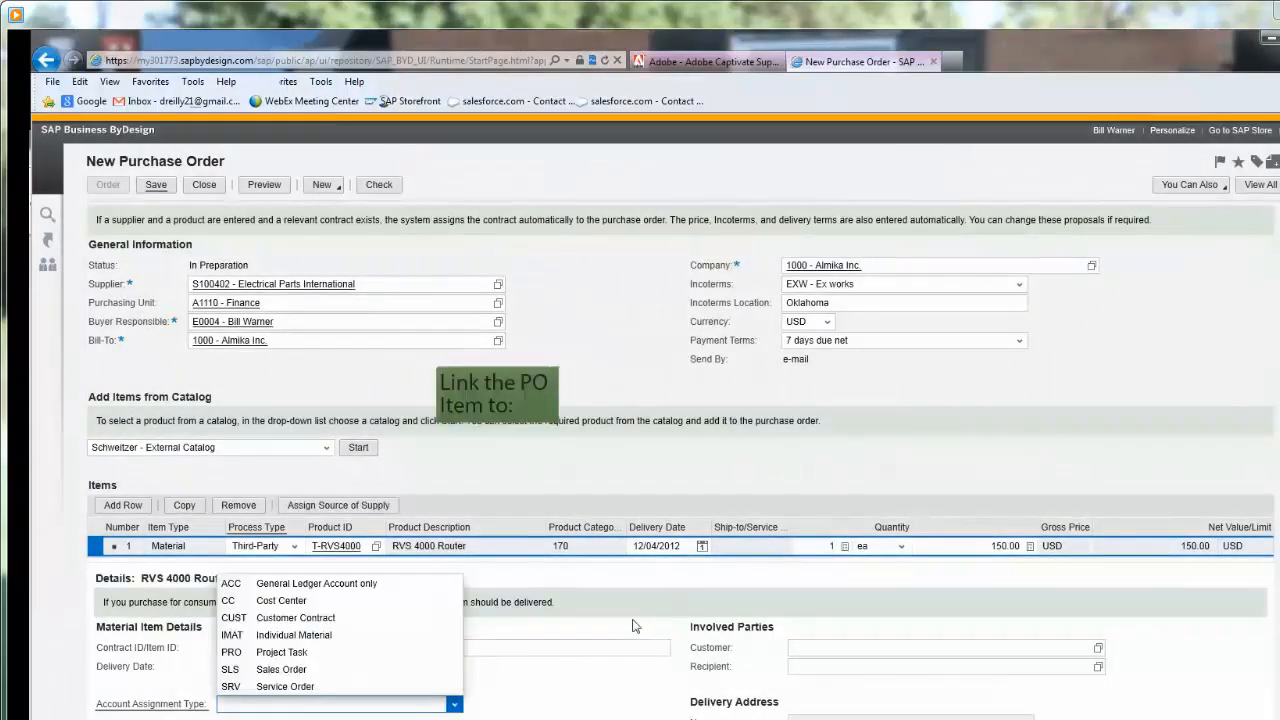
left_click(410, 689)
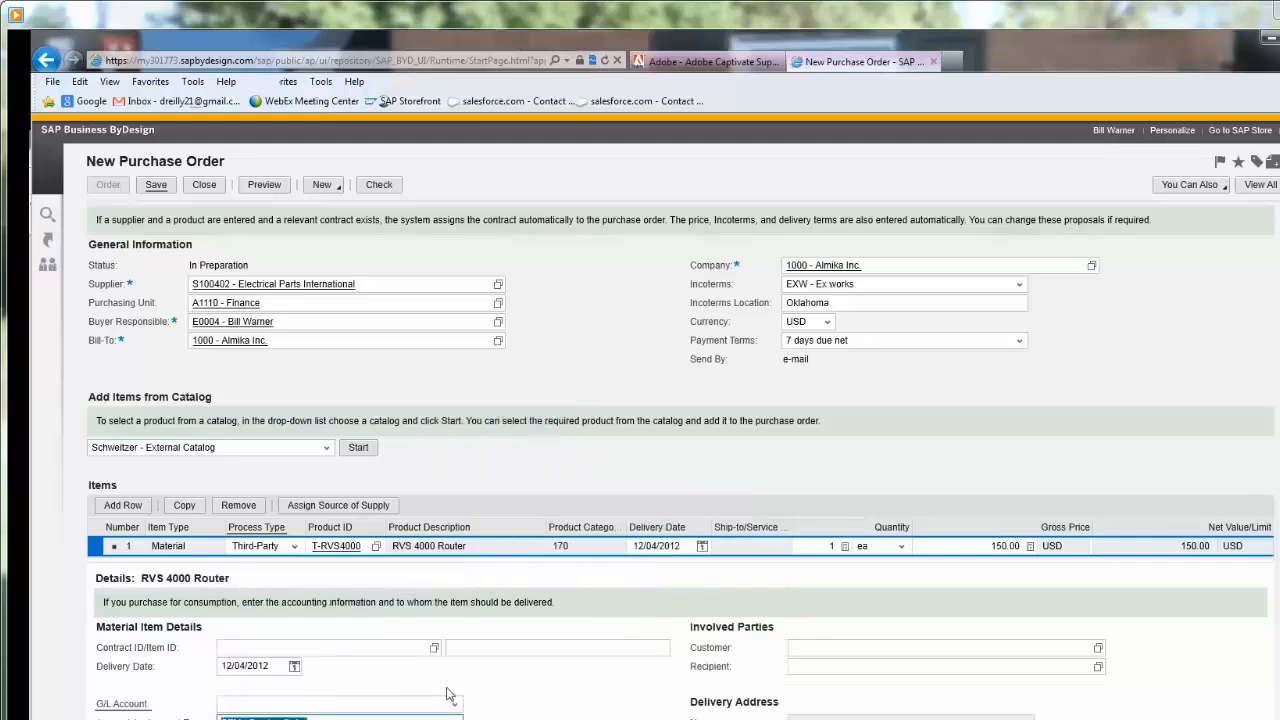
- Assign the router item to the service order "Router is not working properly" and set Silverstar Wholesale Corp as its customer
left_click(434, 719)
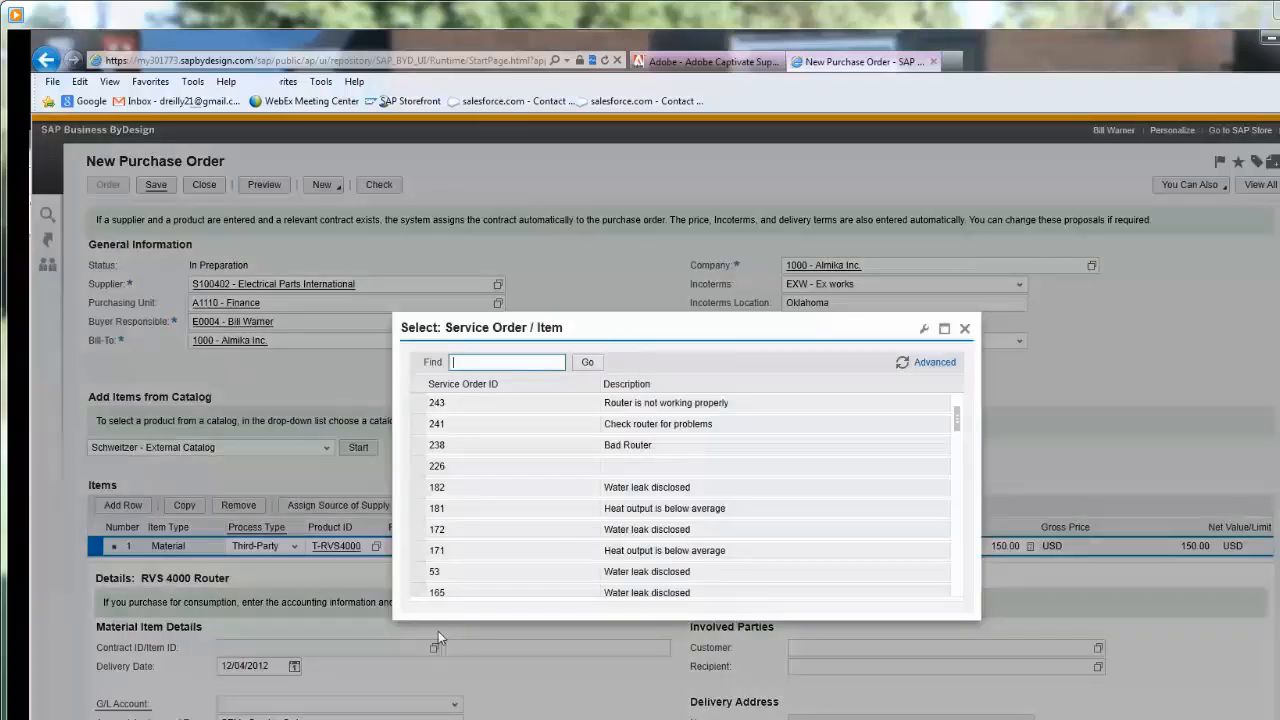
left_click(416, 402)
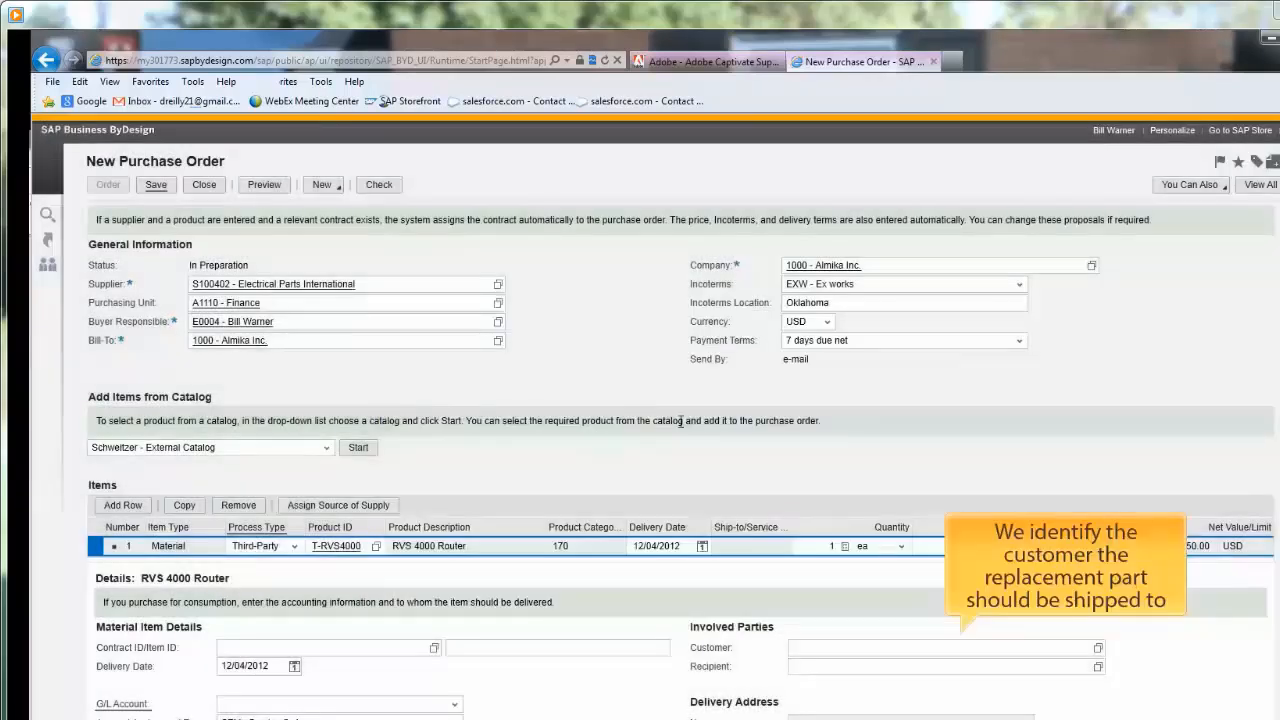
left_click(943, 648)
type("se")
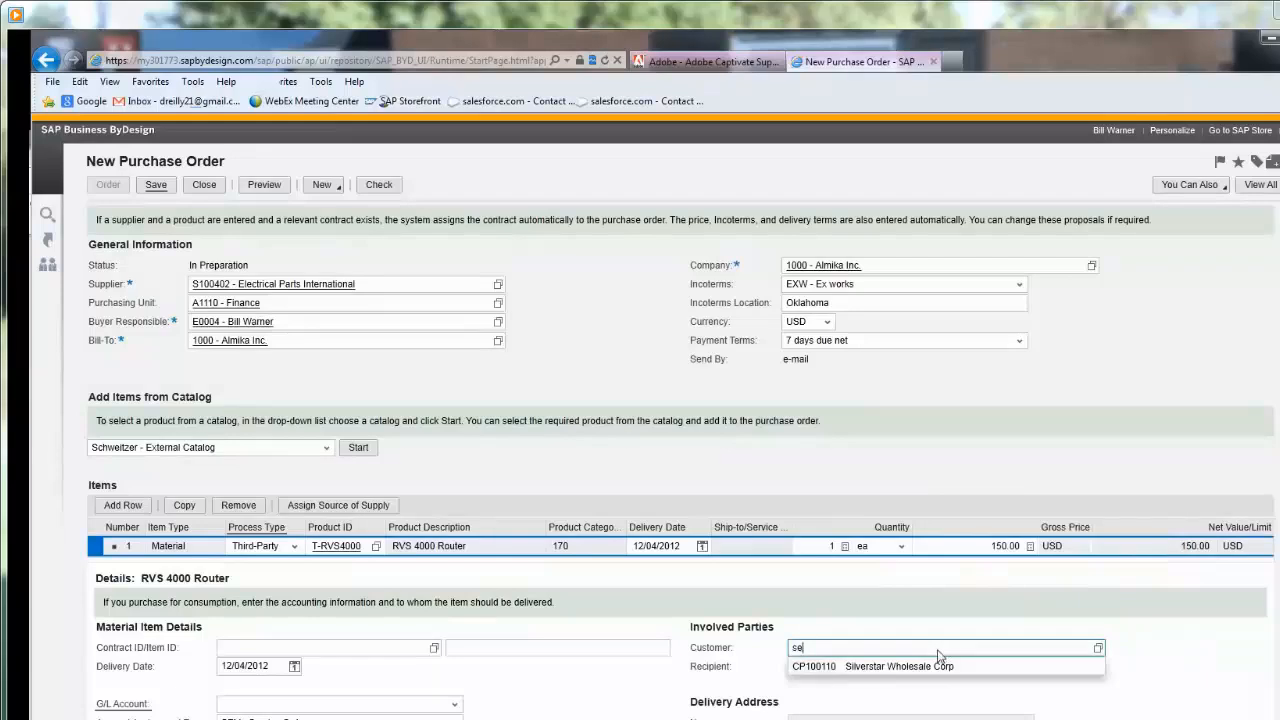
left_click(932, 667)
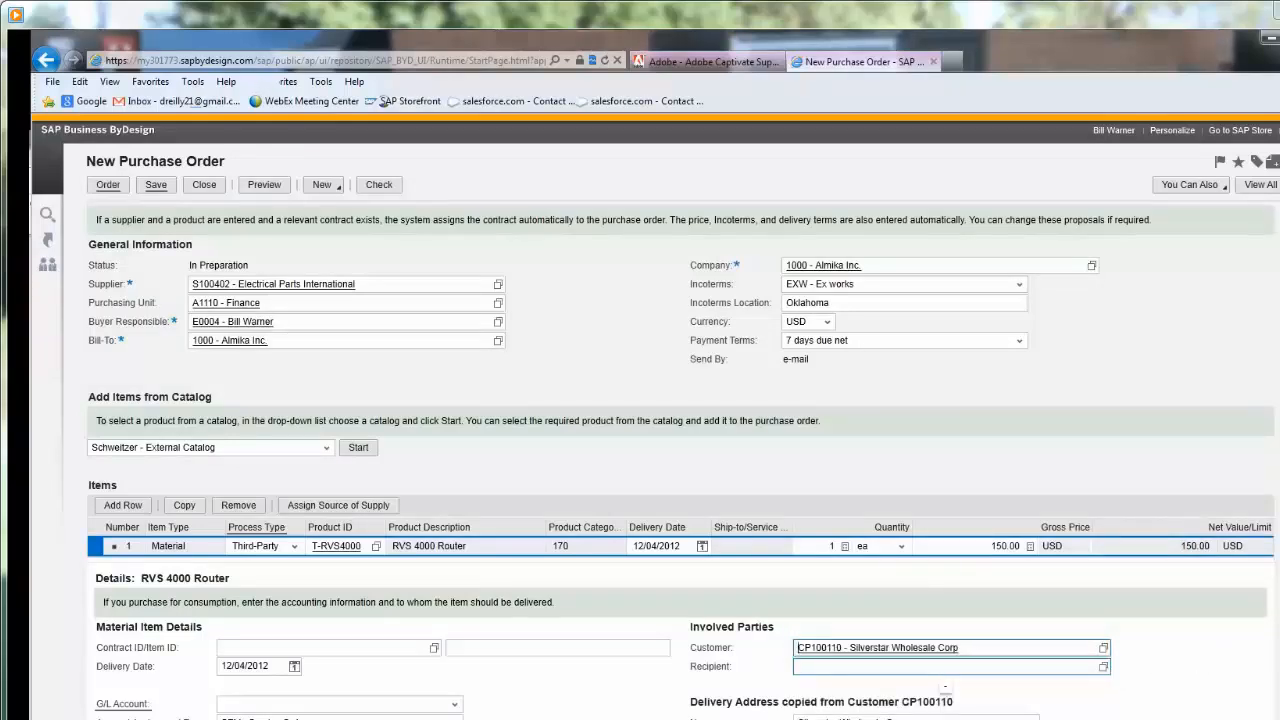
- Save the router purchase order, check it for consistency and order it
scroll(680, 460, "down", 2)
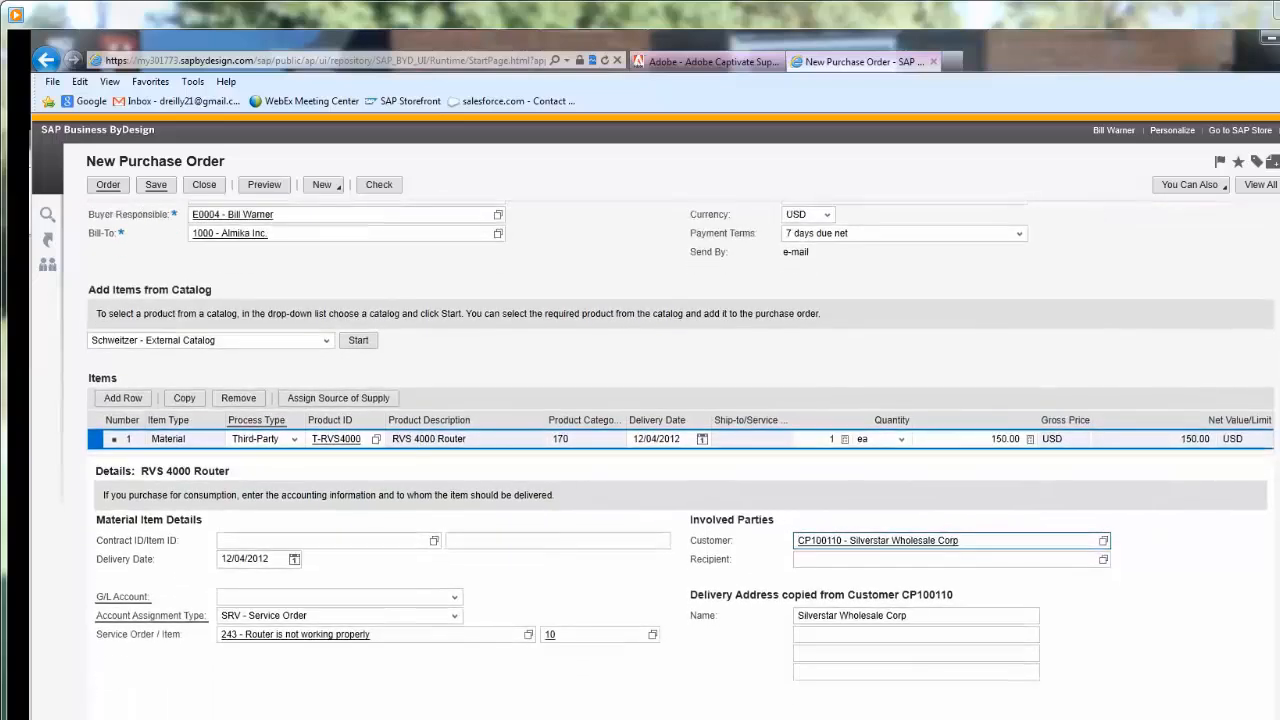
scroll(680, 460, "down", 1)
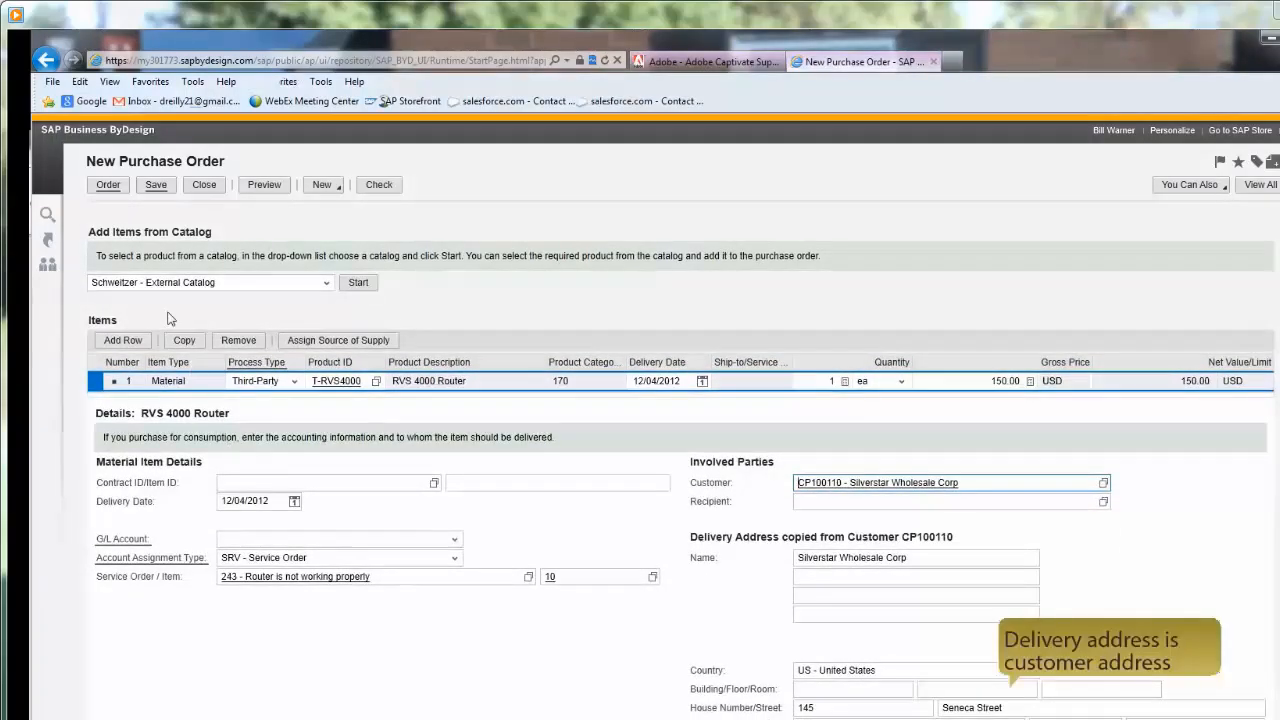
left_click(155, 186)
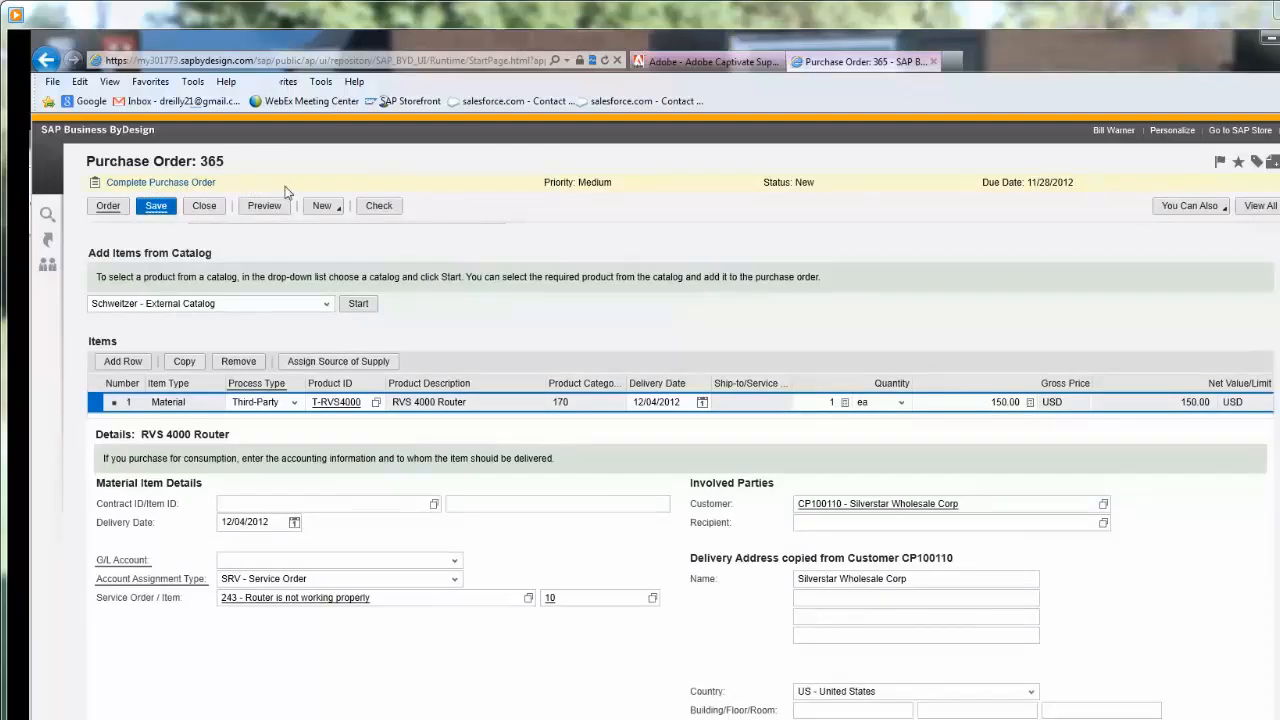
left_click(389, 208)
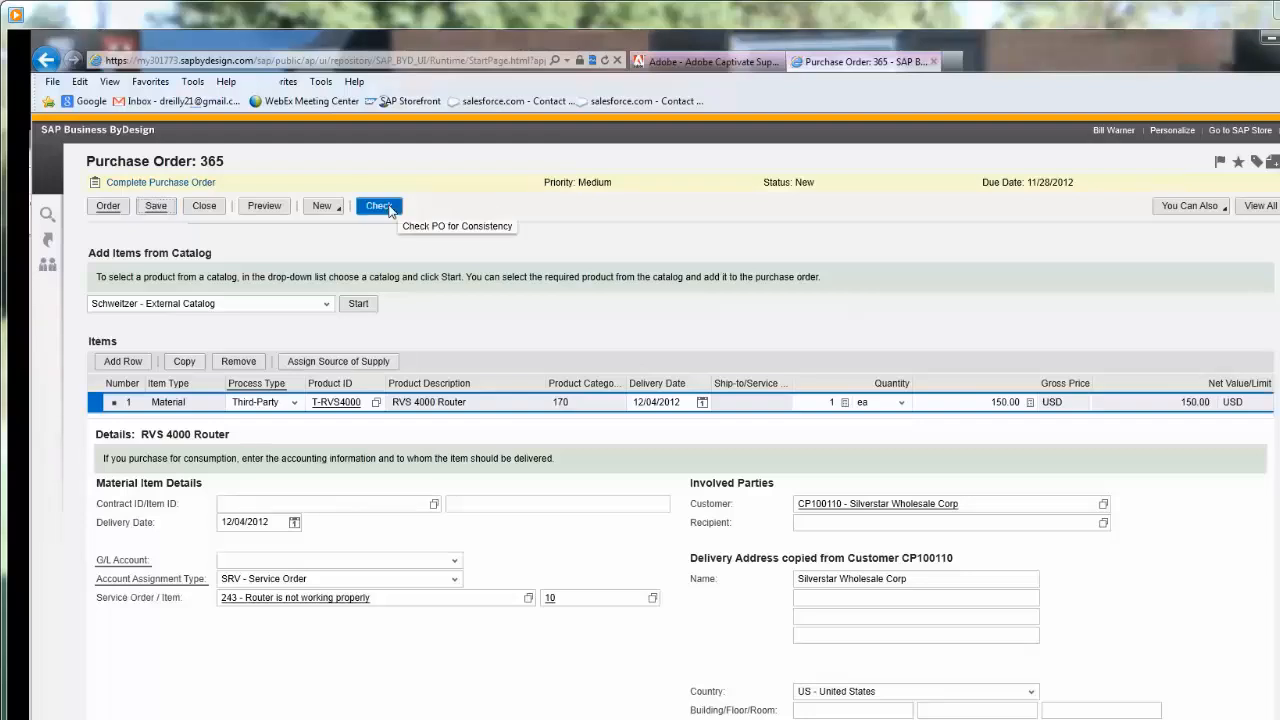
left_click(107, 206)
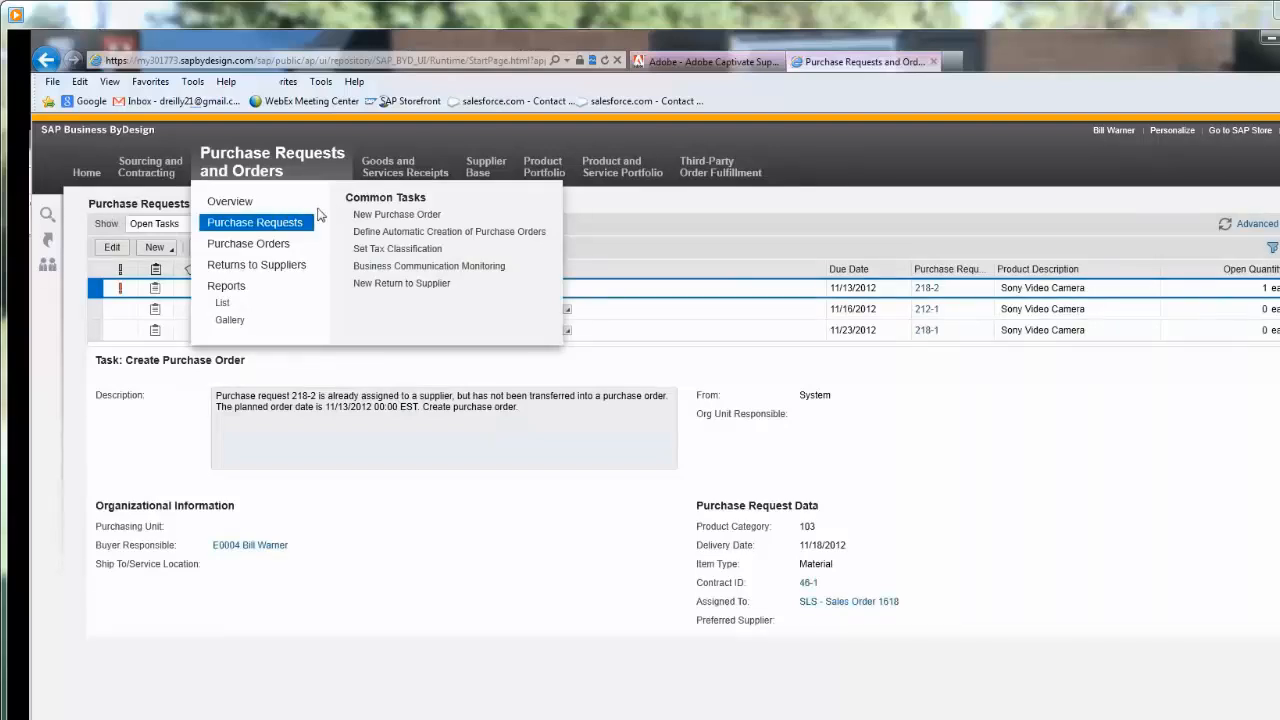
- Create another purchase order with S200100 - Excellent Consulting as the supplier
left_click(377, 216)
type("ex")
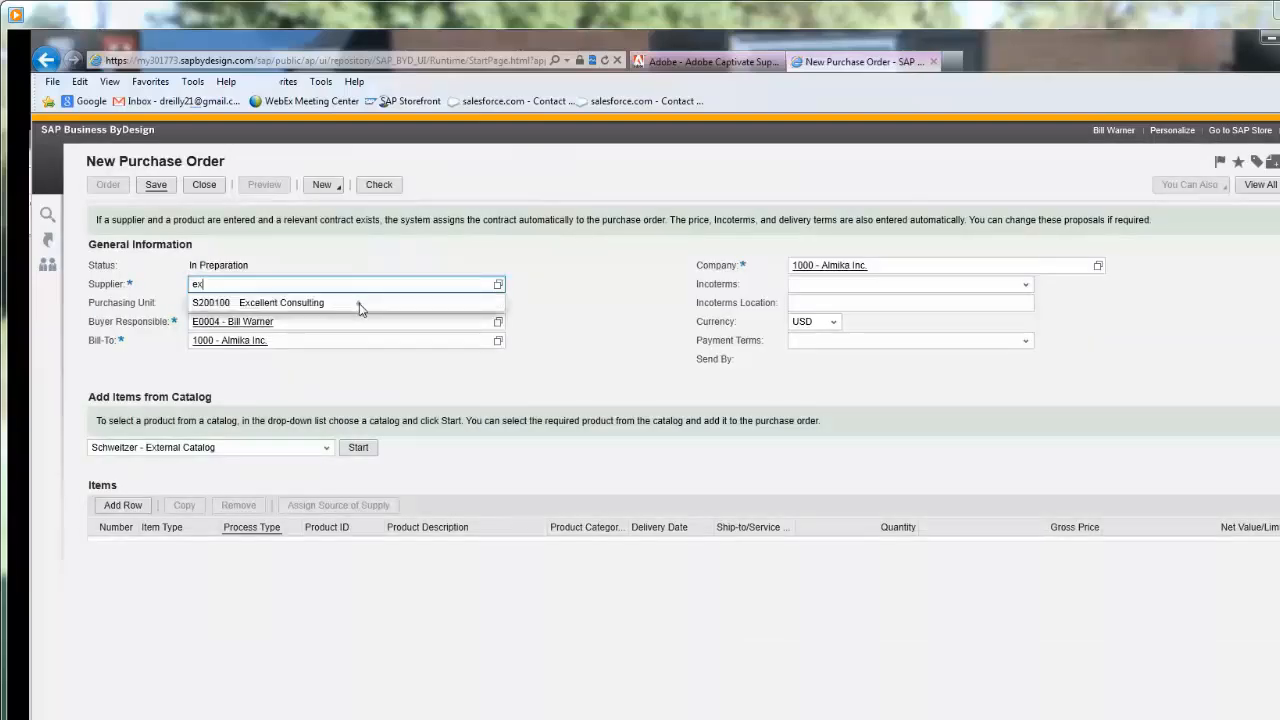
left_click(359, 303)
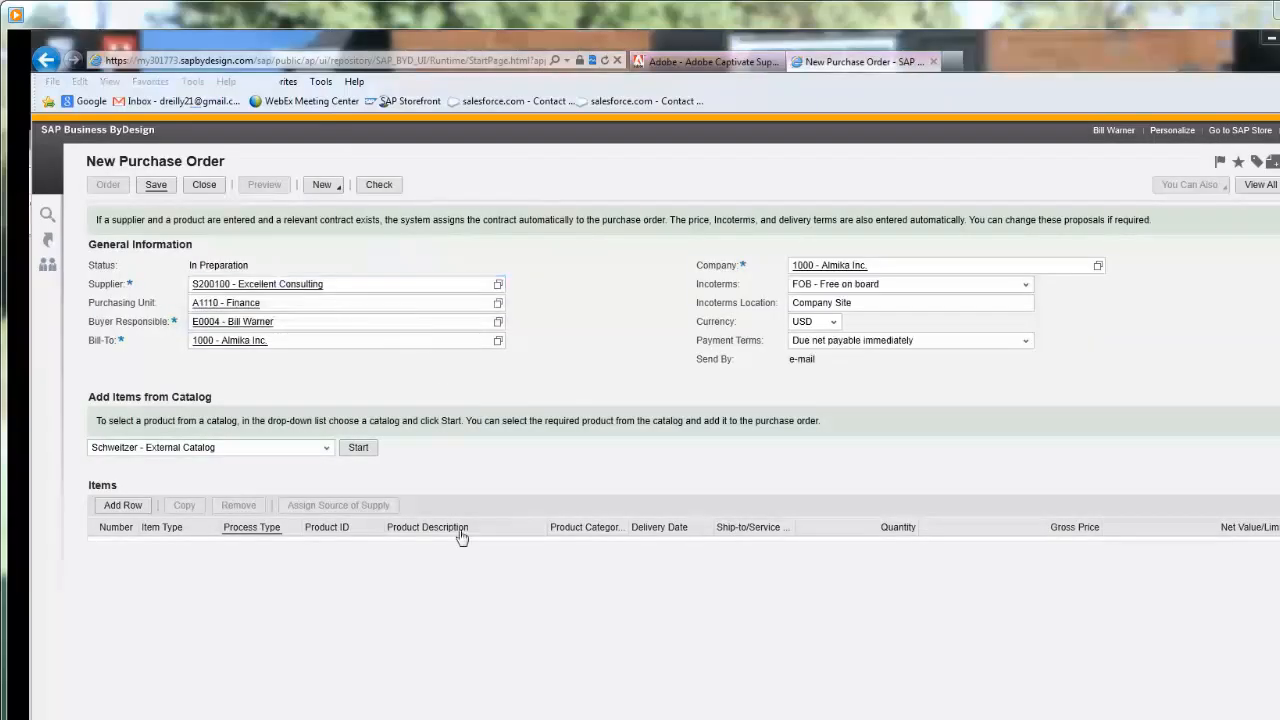
- Add an item of type Service with the process type Third-Party
left_click(127, 510)
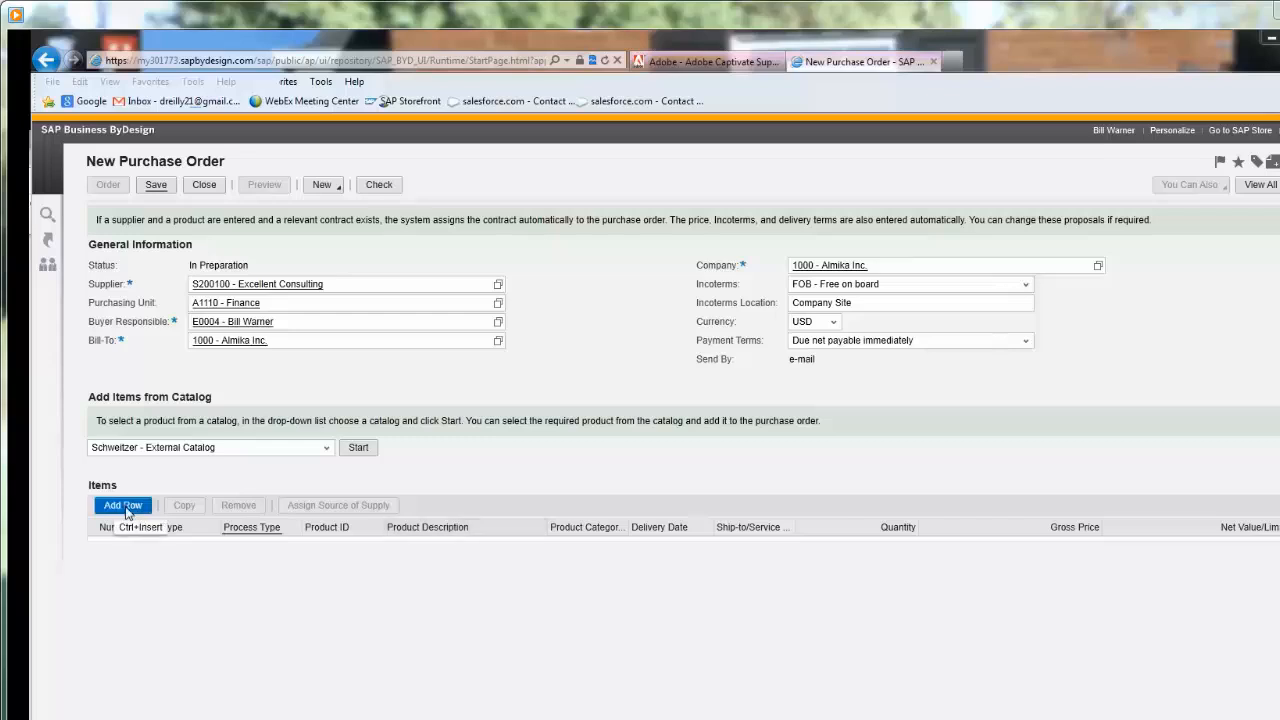
left_click(215, 548)
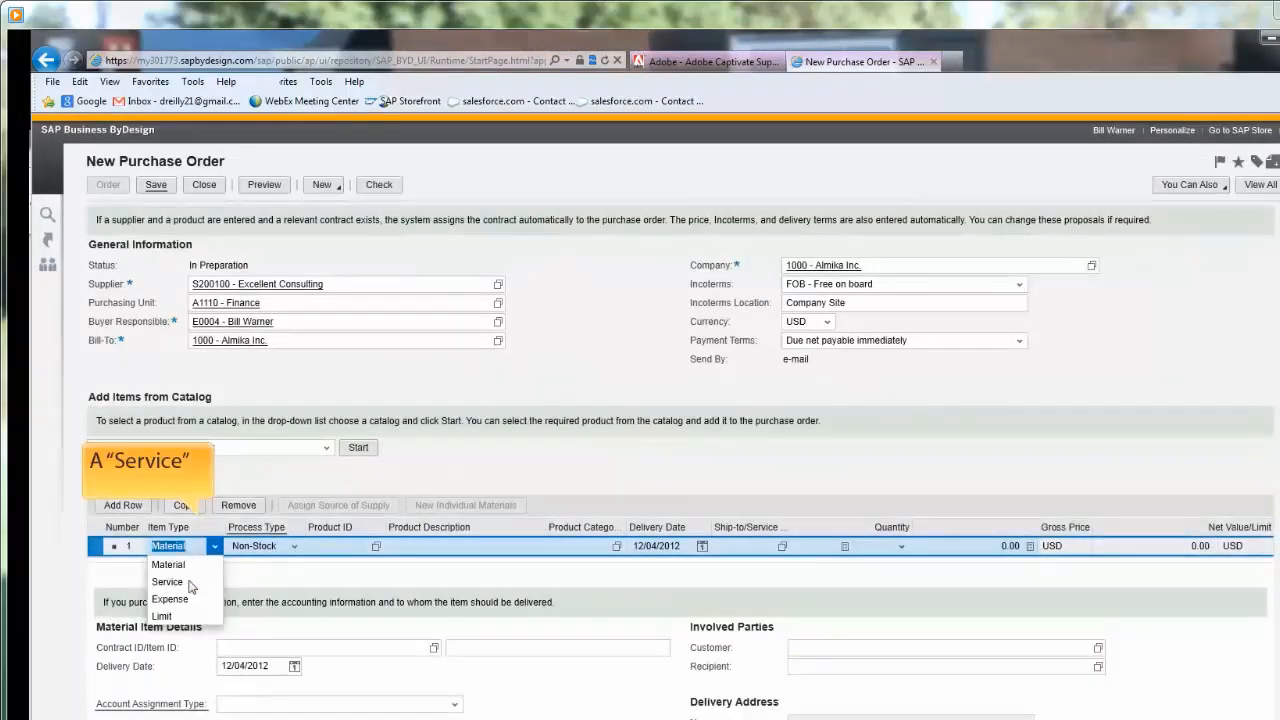
left_click(167, 581)
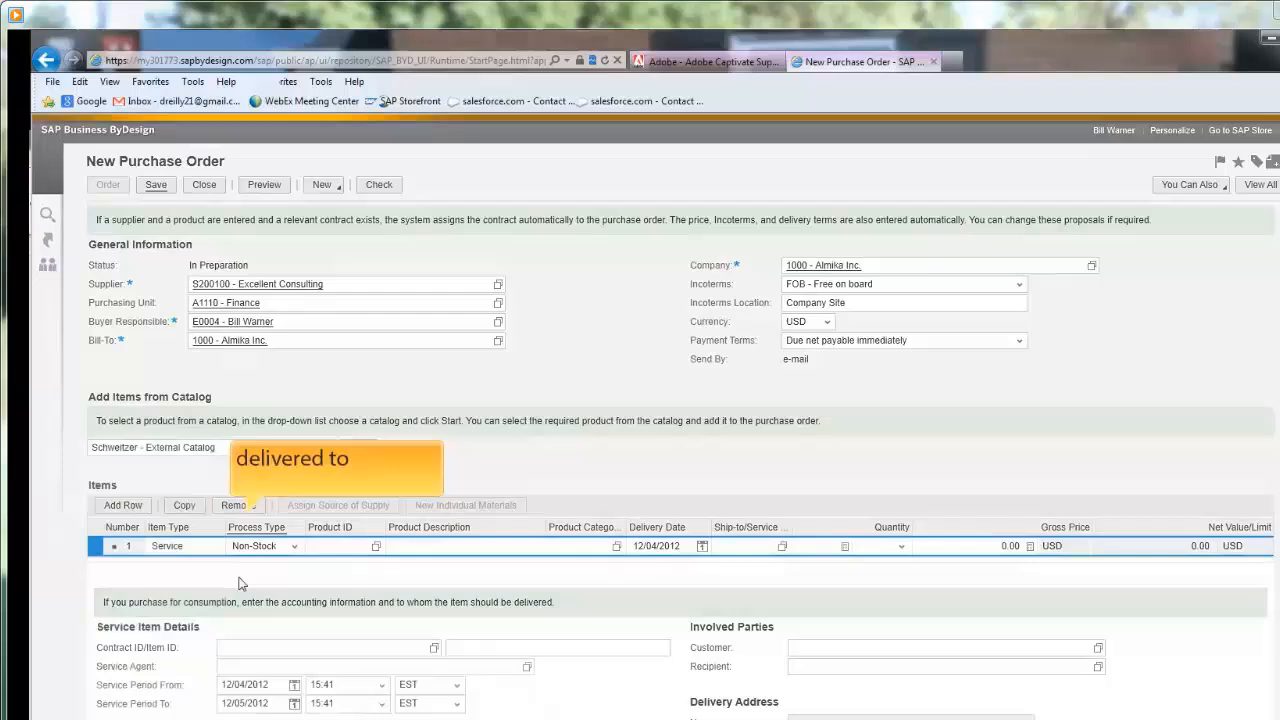
left_click(295, 547)
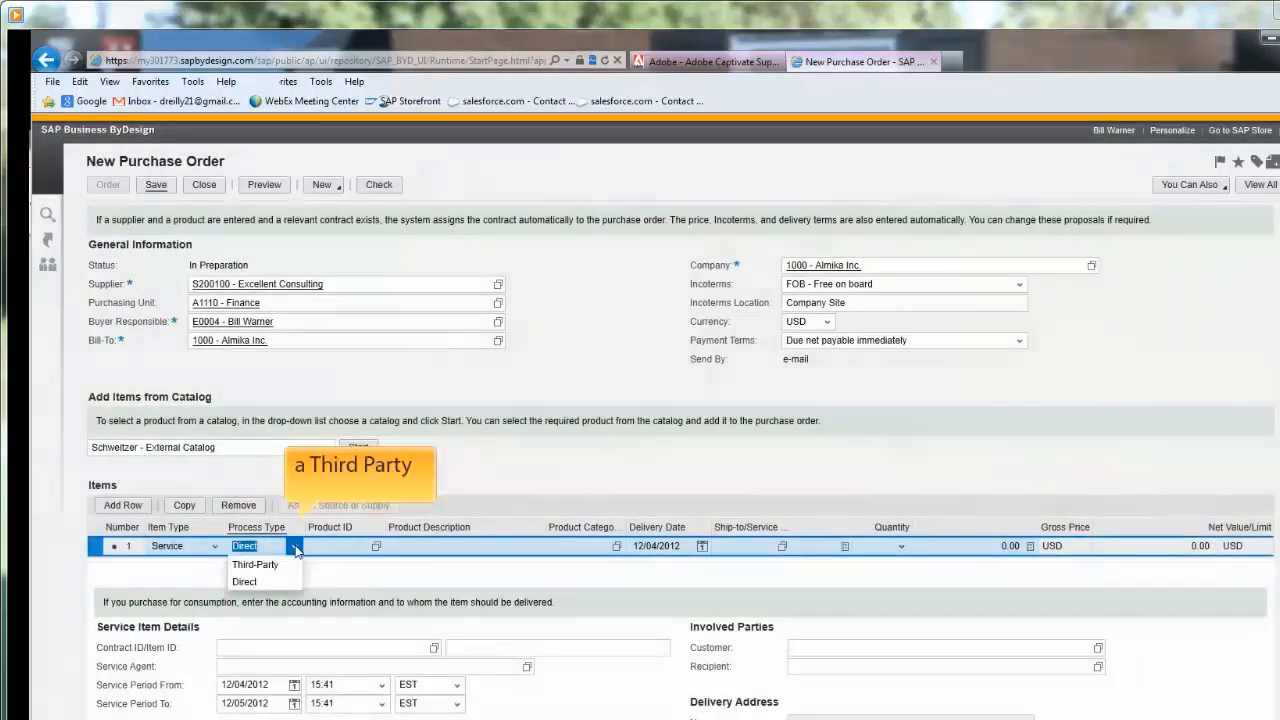
left_click(297, 564)
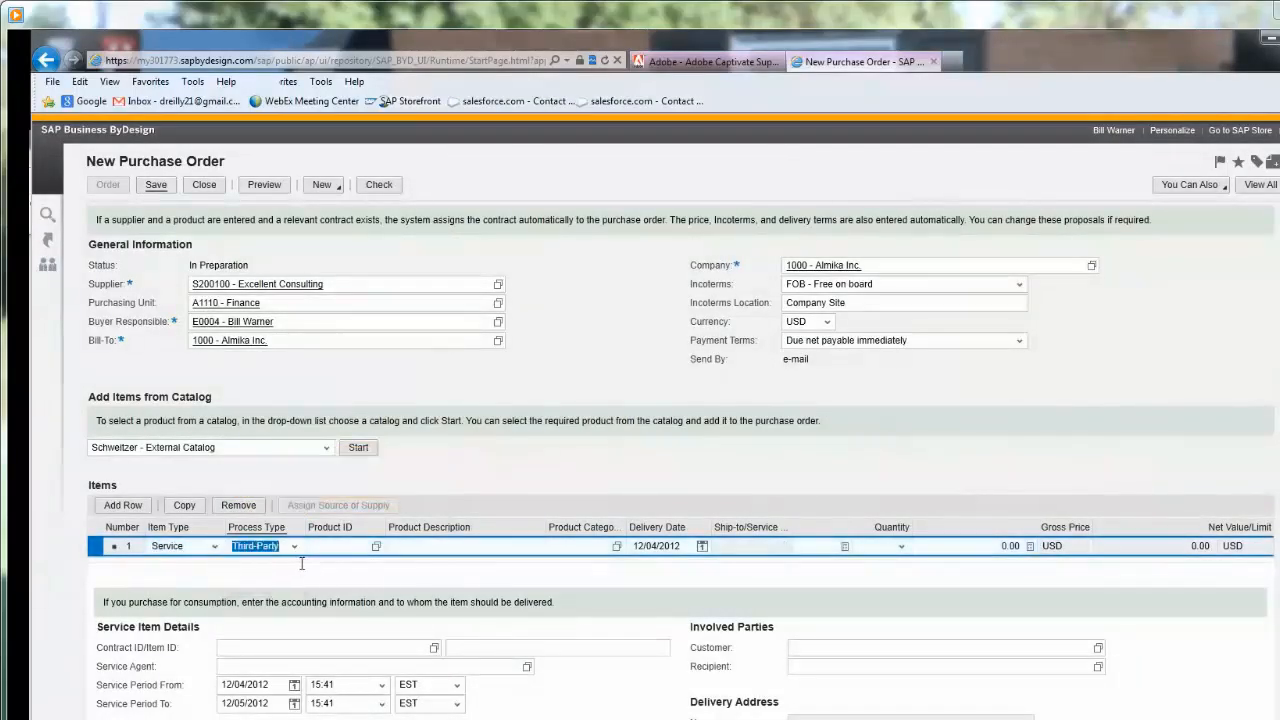
- Set the service item's product to S200101 Senior Consultancy with a quantity of 4 hours
left_click(325, 546)
type("sen")
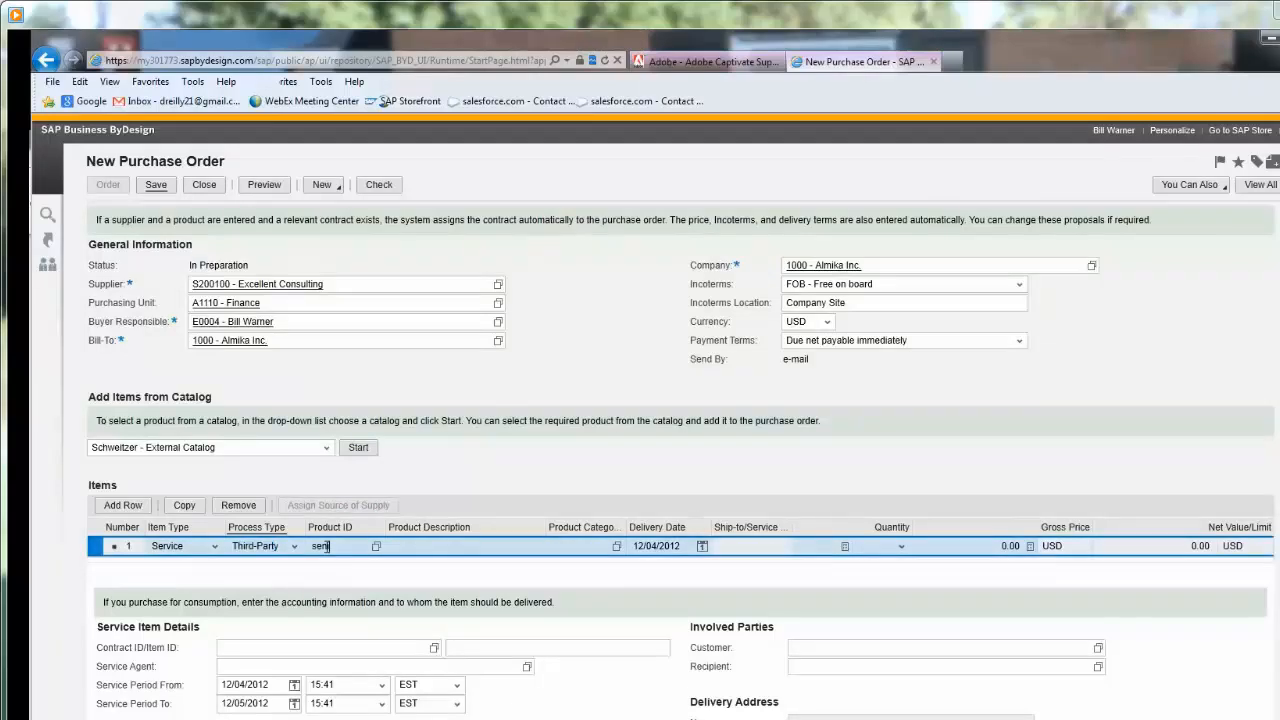
type("io")
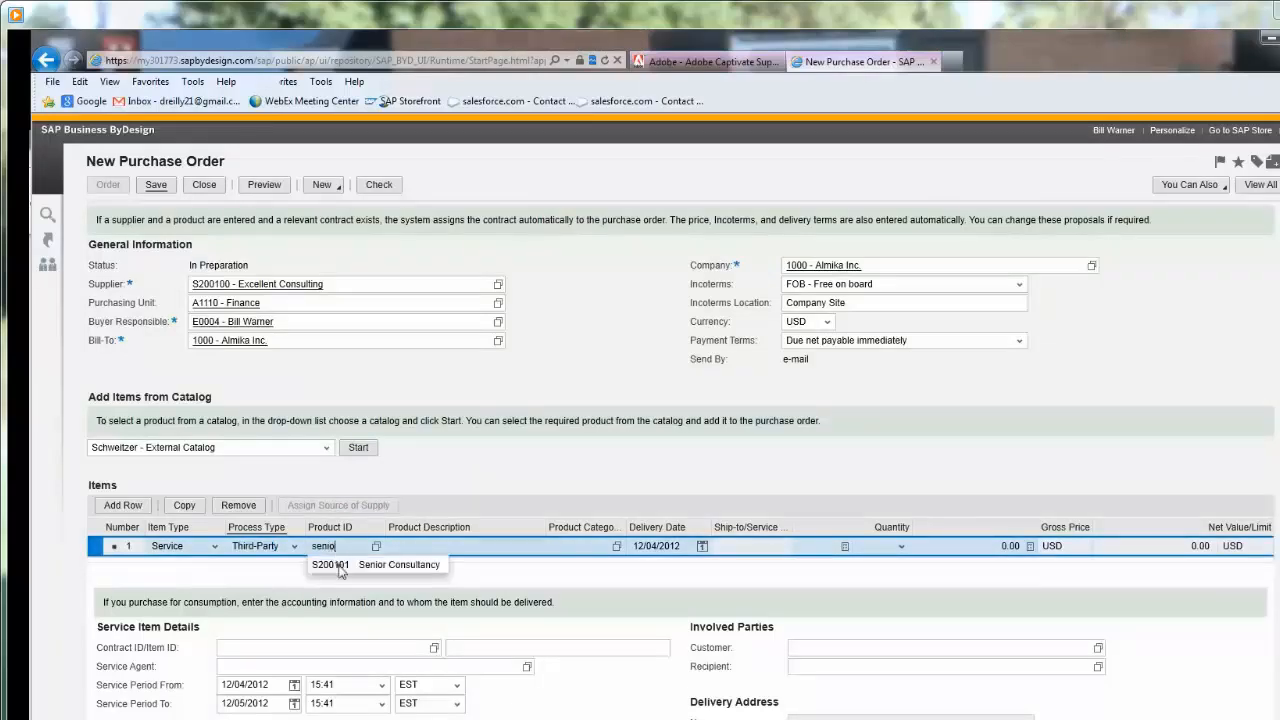
left_click(338, 565)
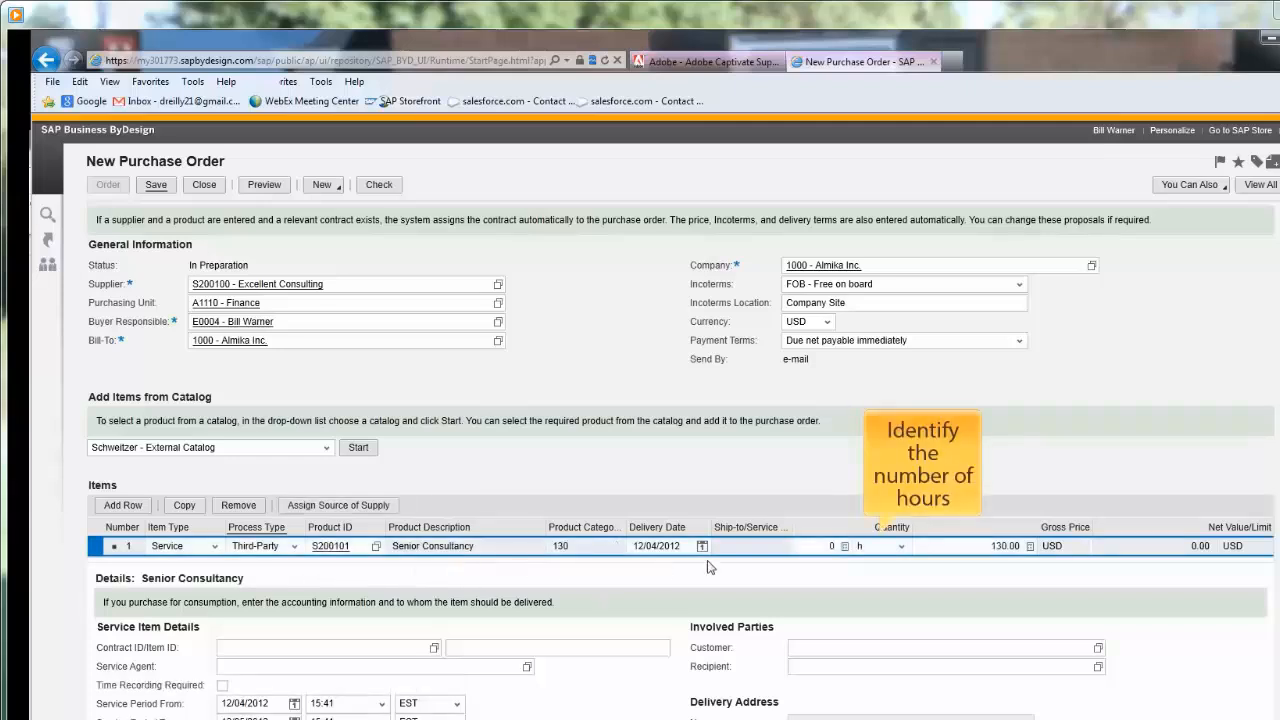
left_click(843, 547)
type("4")
key("Return")
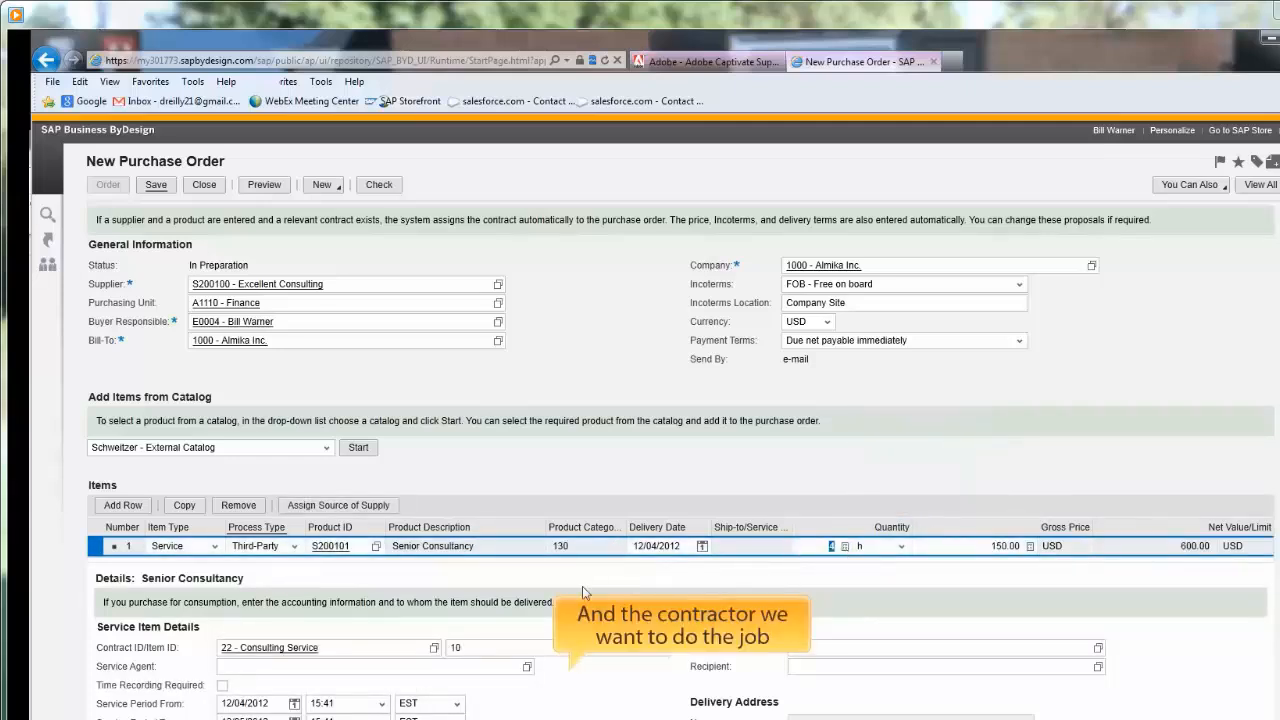
- Assign the Excellent Consulting consultant from the Product Dev. department as the item's service agent
left_click(527, 667)
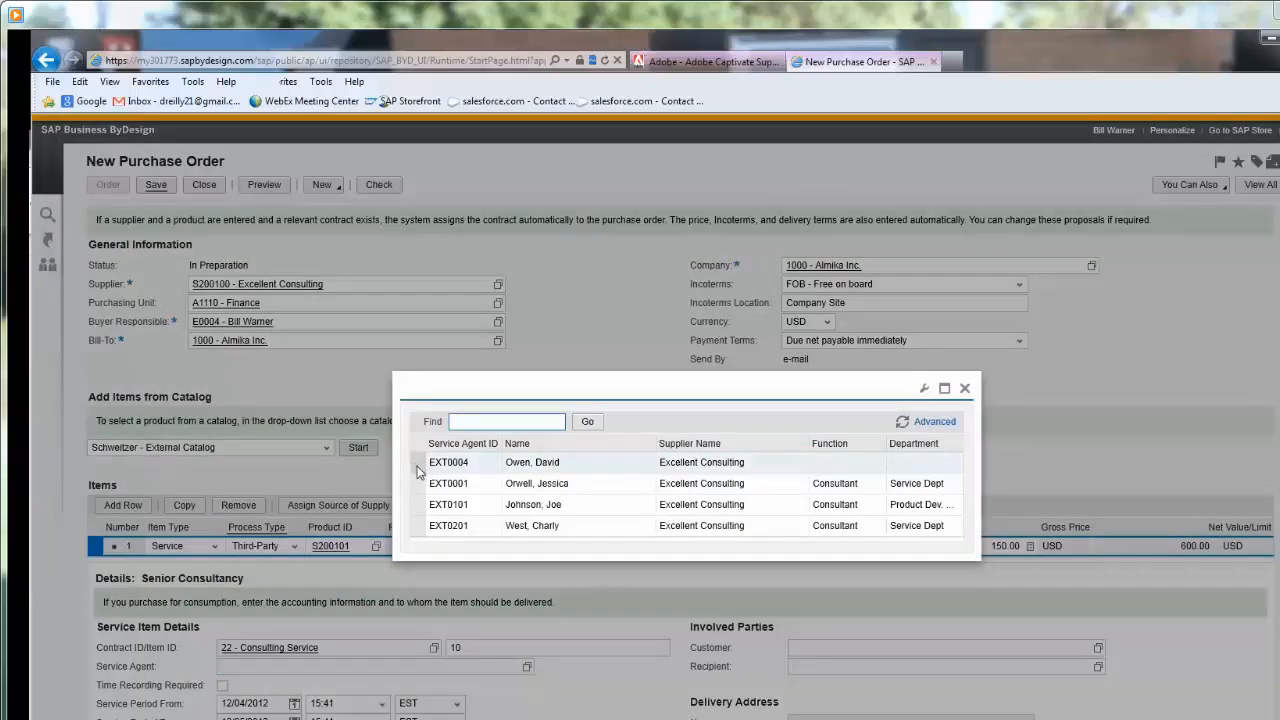
left_click(419, 504)
left_click(456, 687)
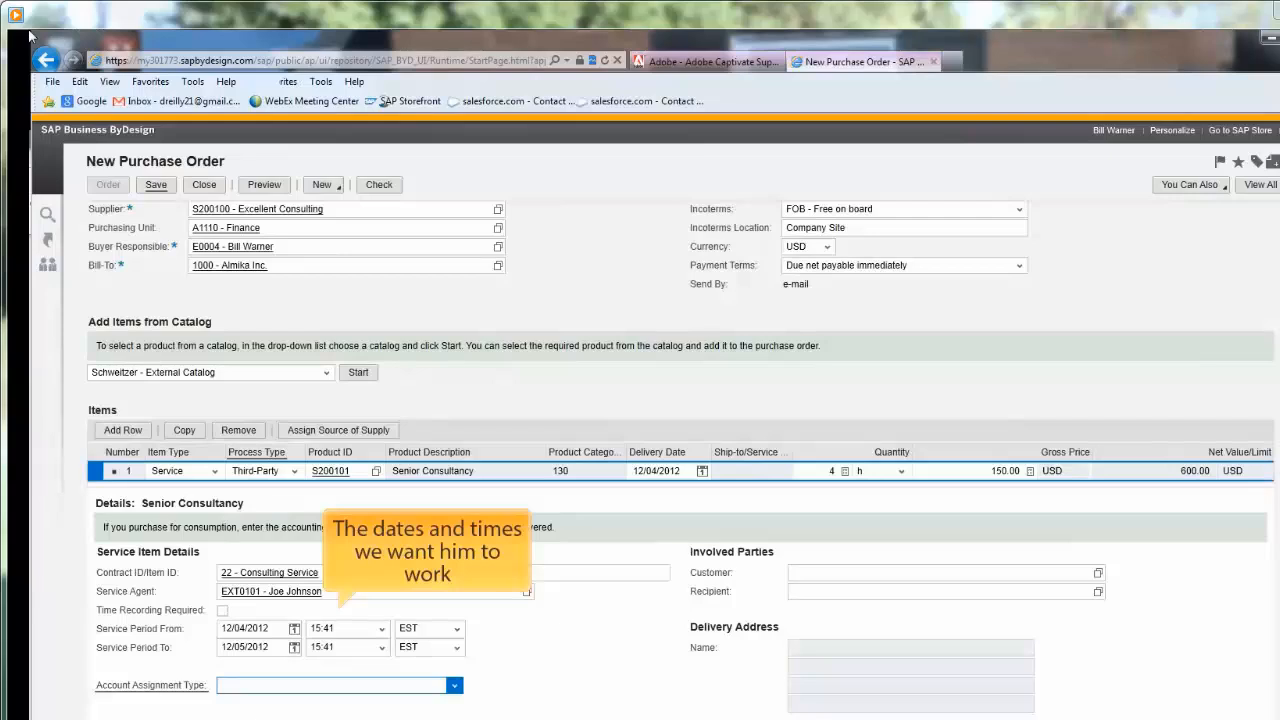
- Set the service period to start on 12/05/2012 at 08:00 and end at 12:00
left_click(294, 628)
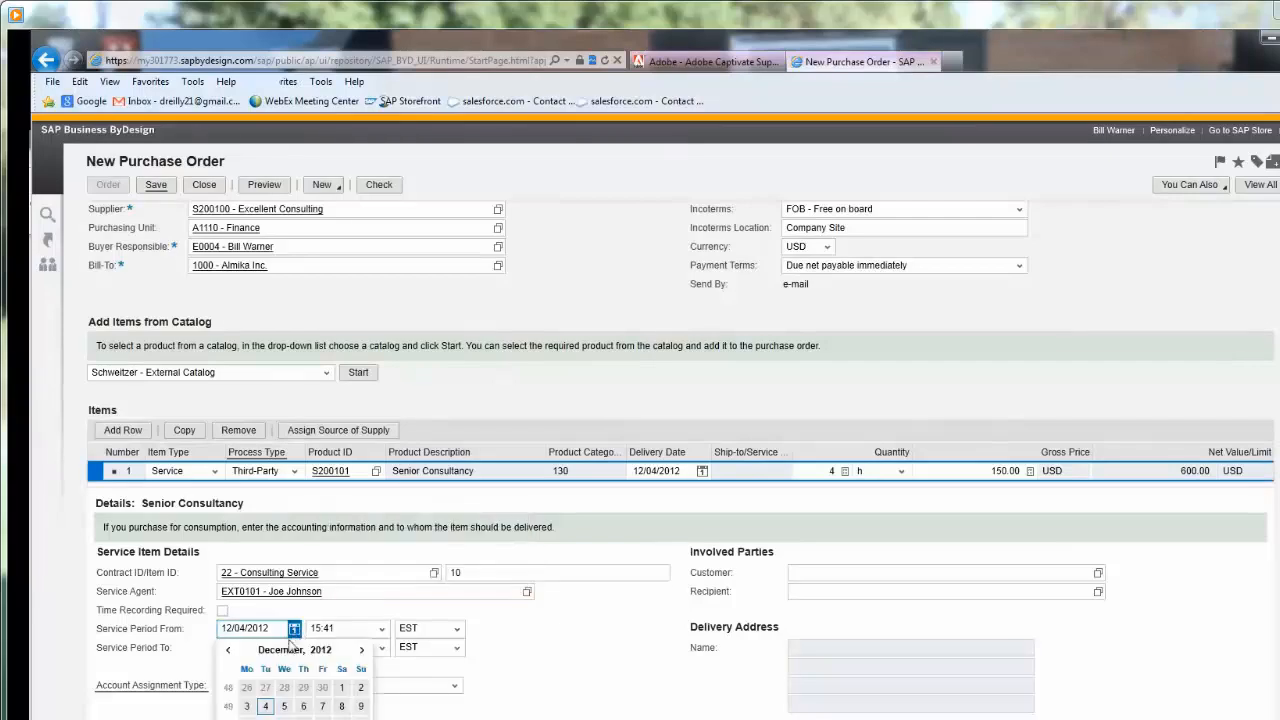
left_click(284, 706)
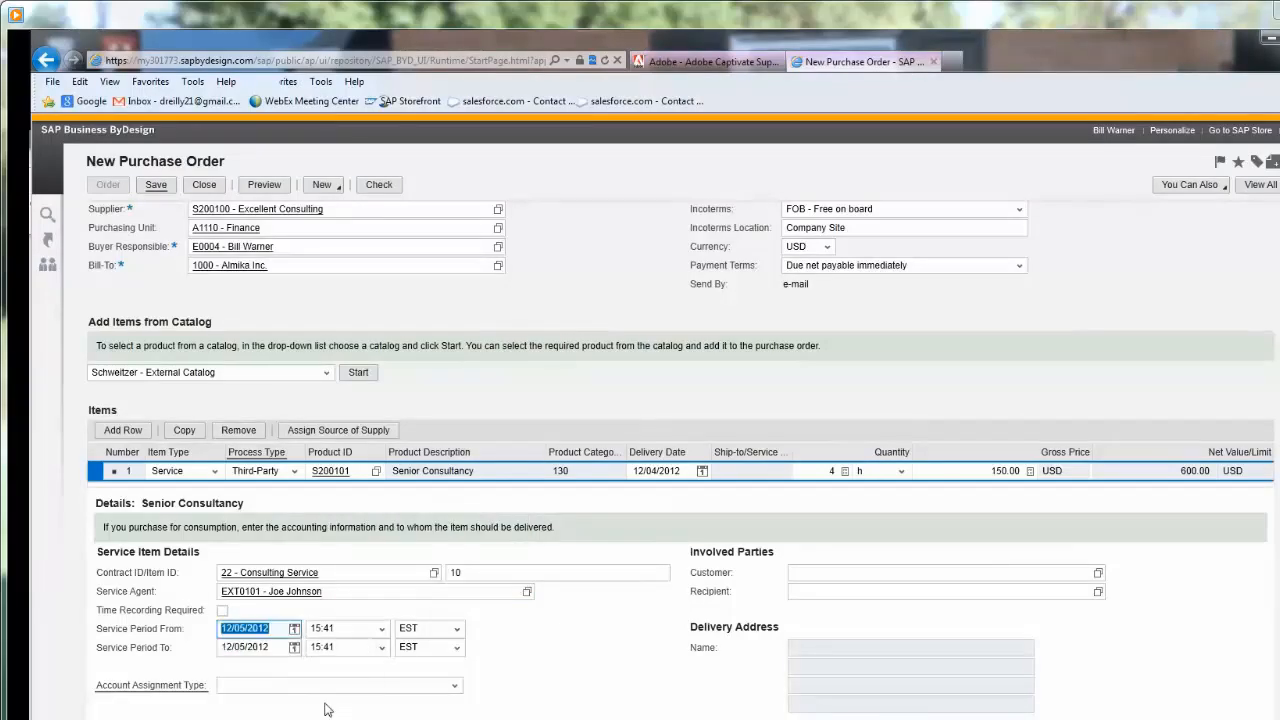
left_click(383, 629)
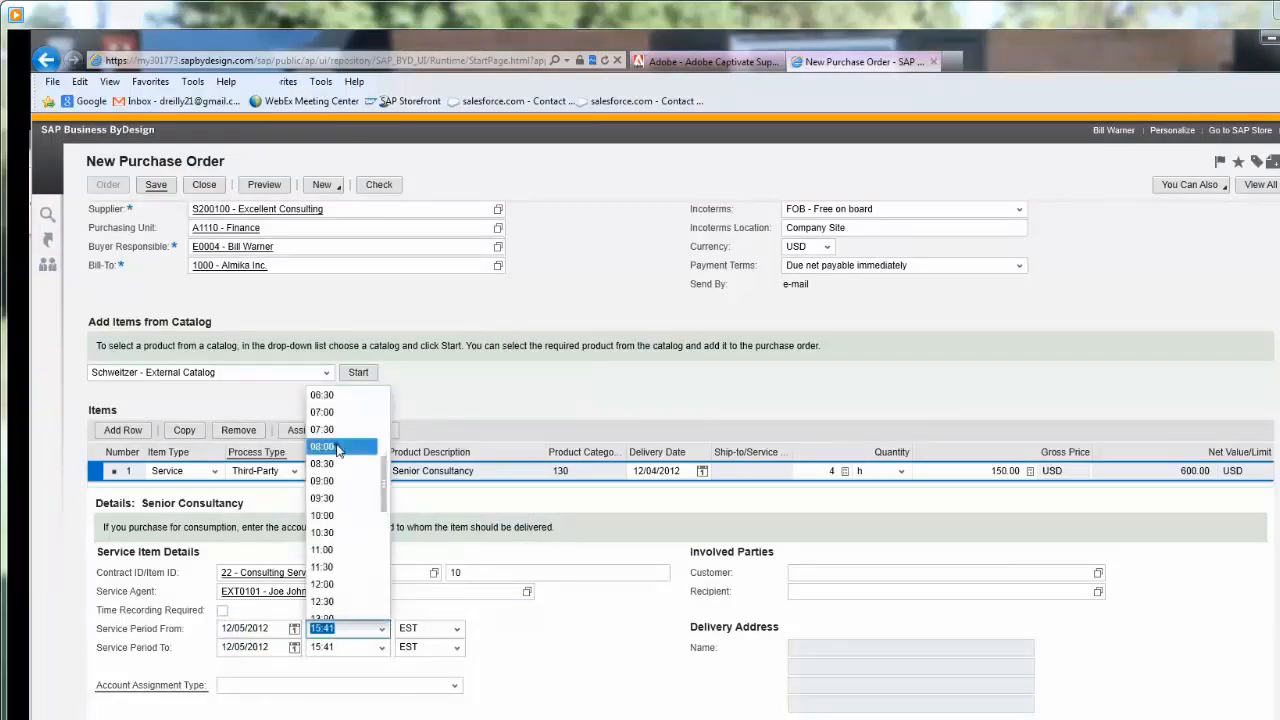
left_click(338, 449)
left_click(383, 648)
scroll(384, 537, "down", 5)
left_click(331, 603)
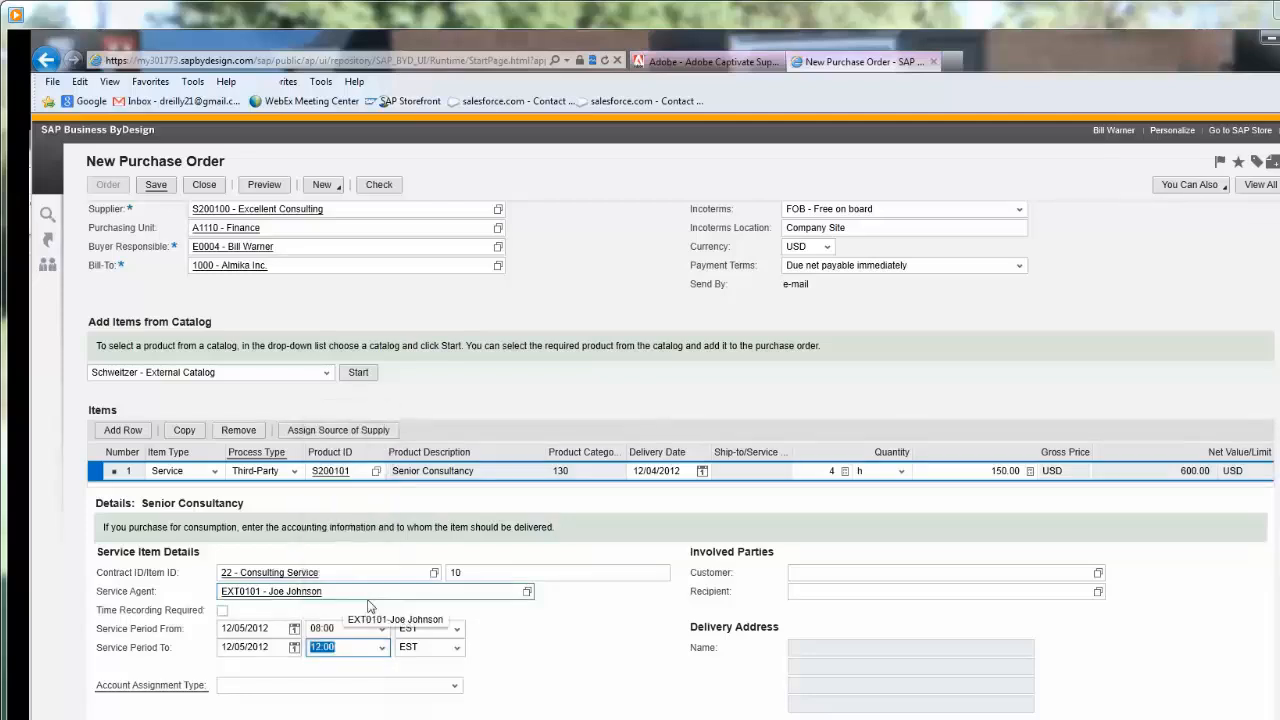
- Set the account assignment type to SRV Service Order and link the service order "Router is not working properly"
left_click(455, 688)
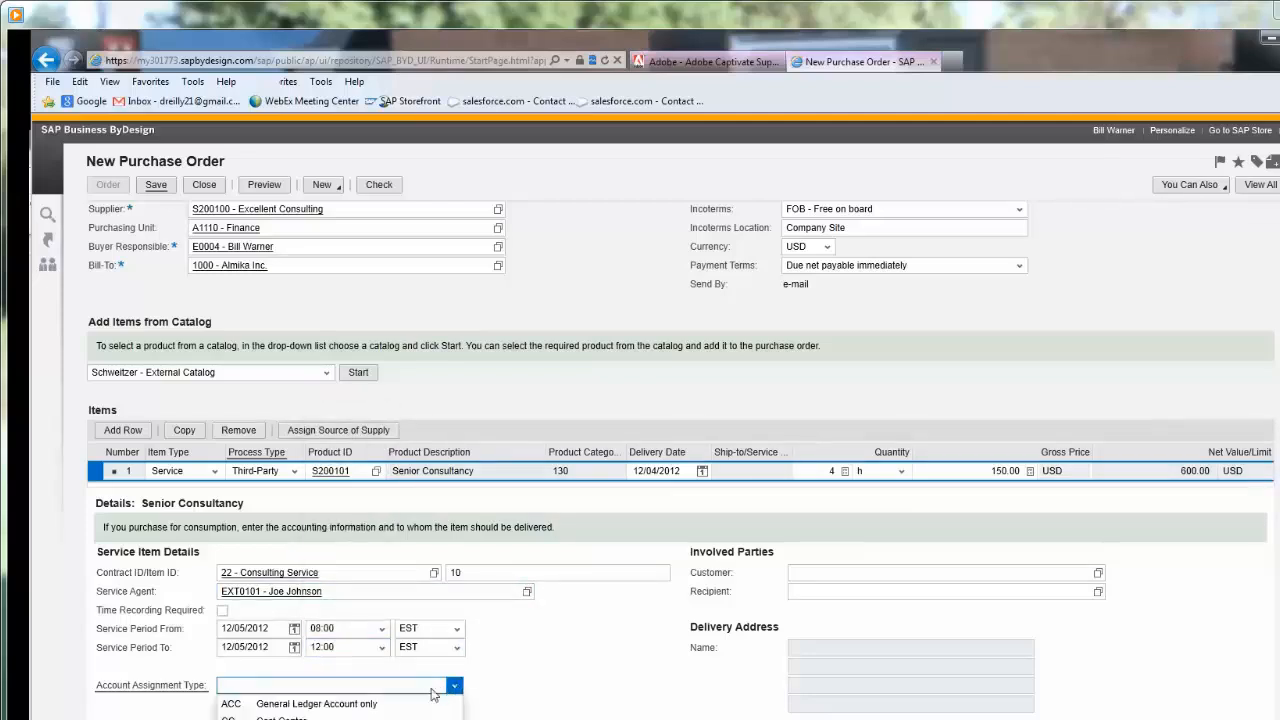
left_click(285, 719)
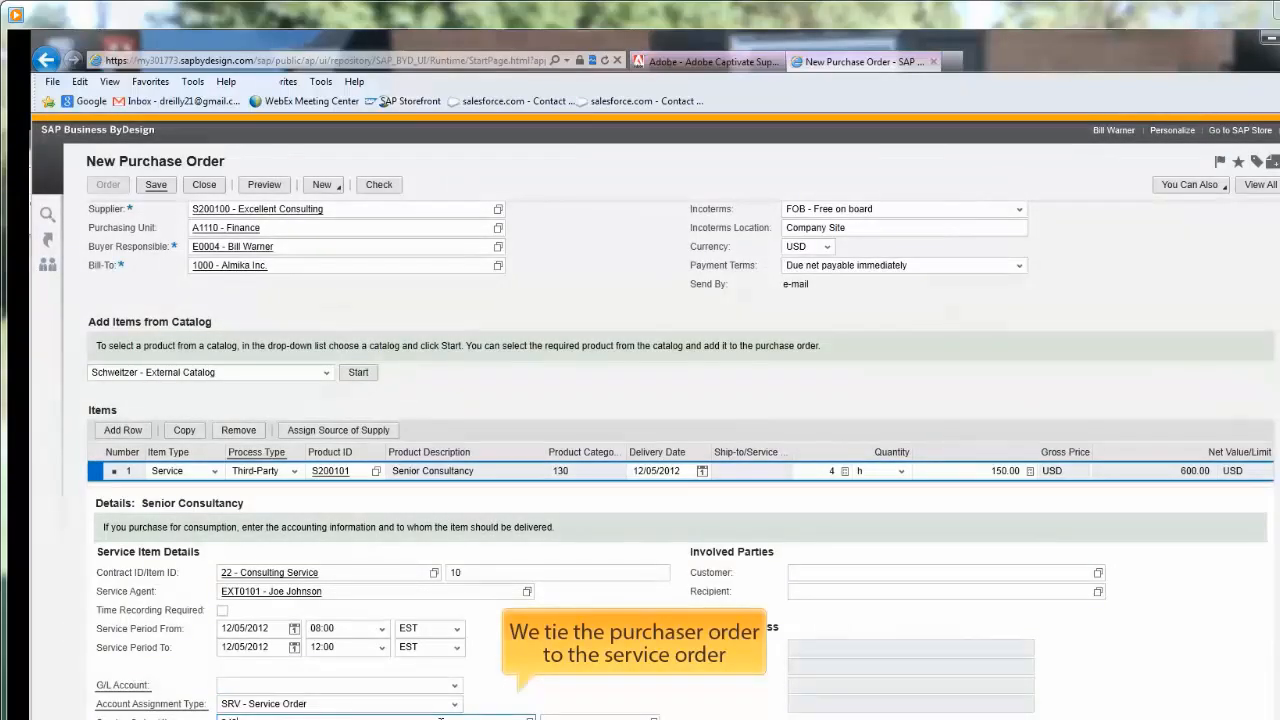
key("Return")
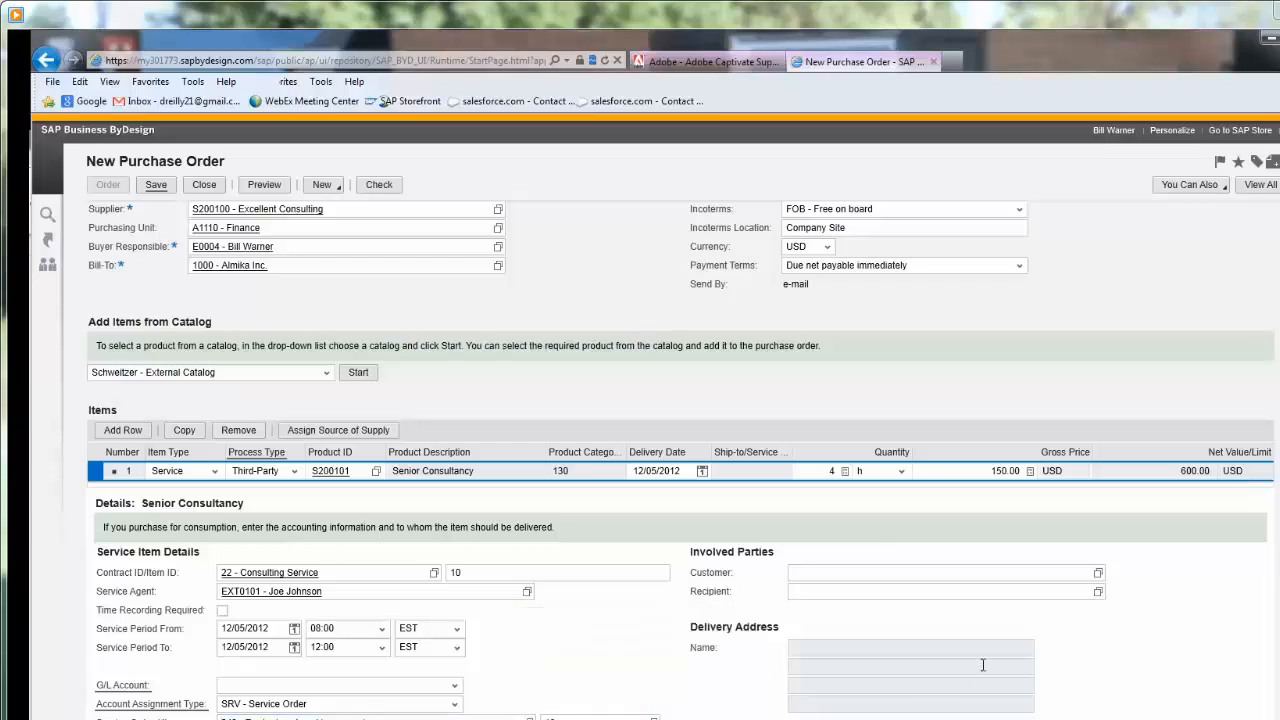
- Set Silverstar Wholesale Corp as the consultancy item's customer and save the purchase order
left_click(1036, 574)
type("silve")
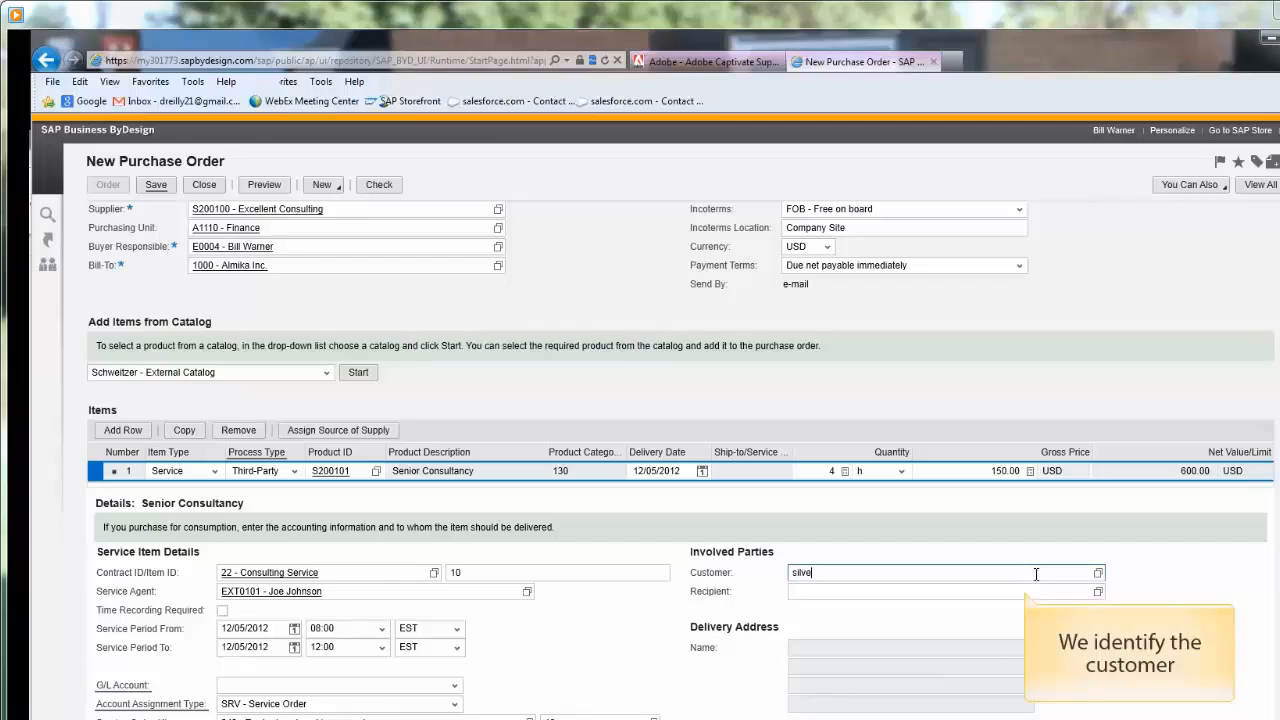
type("r")
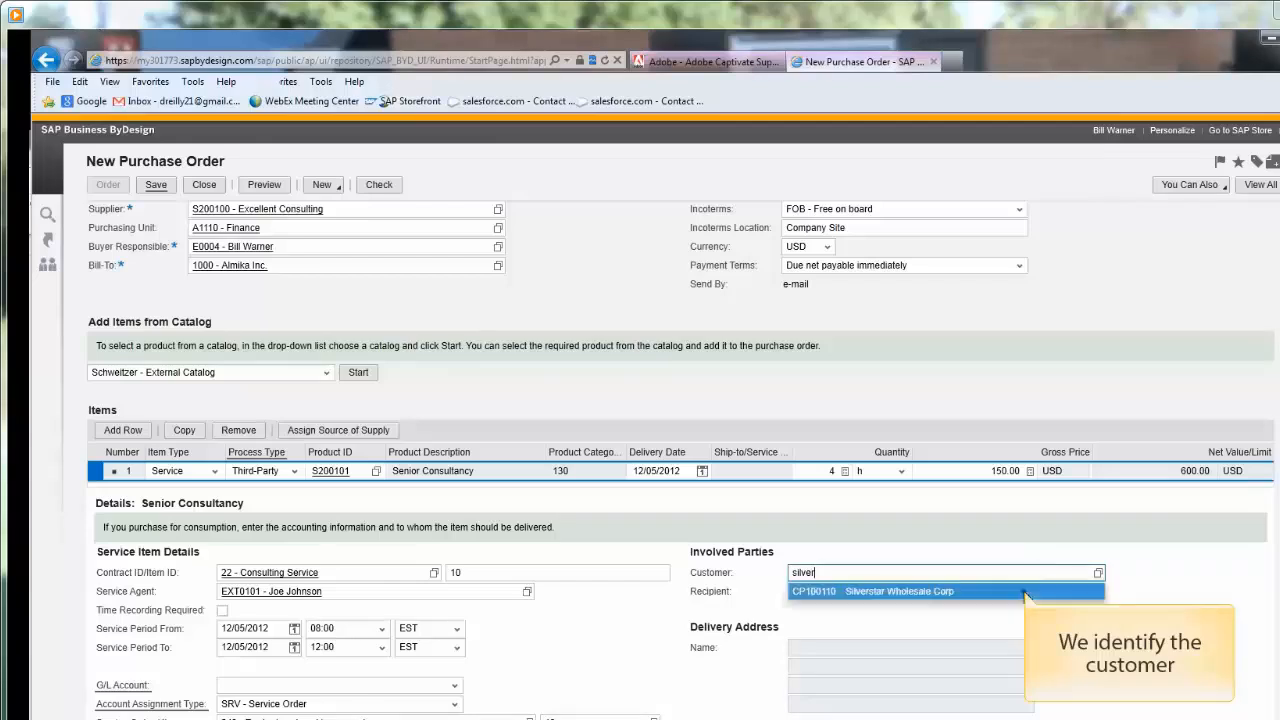
left_click(1025, 591)
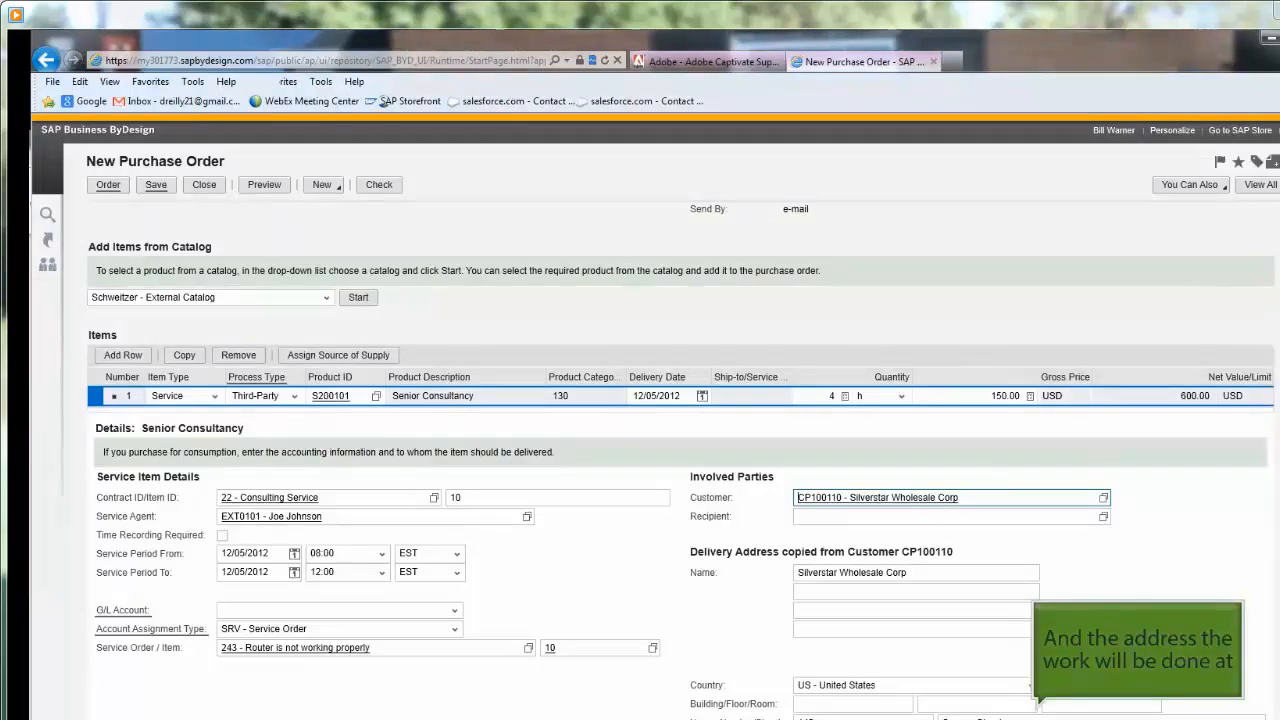
left_click(156, 185)
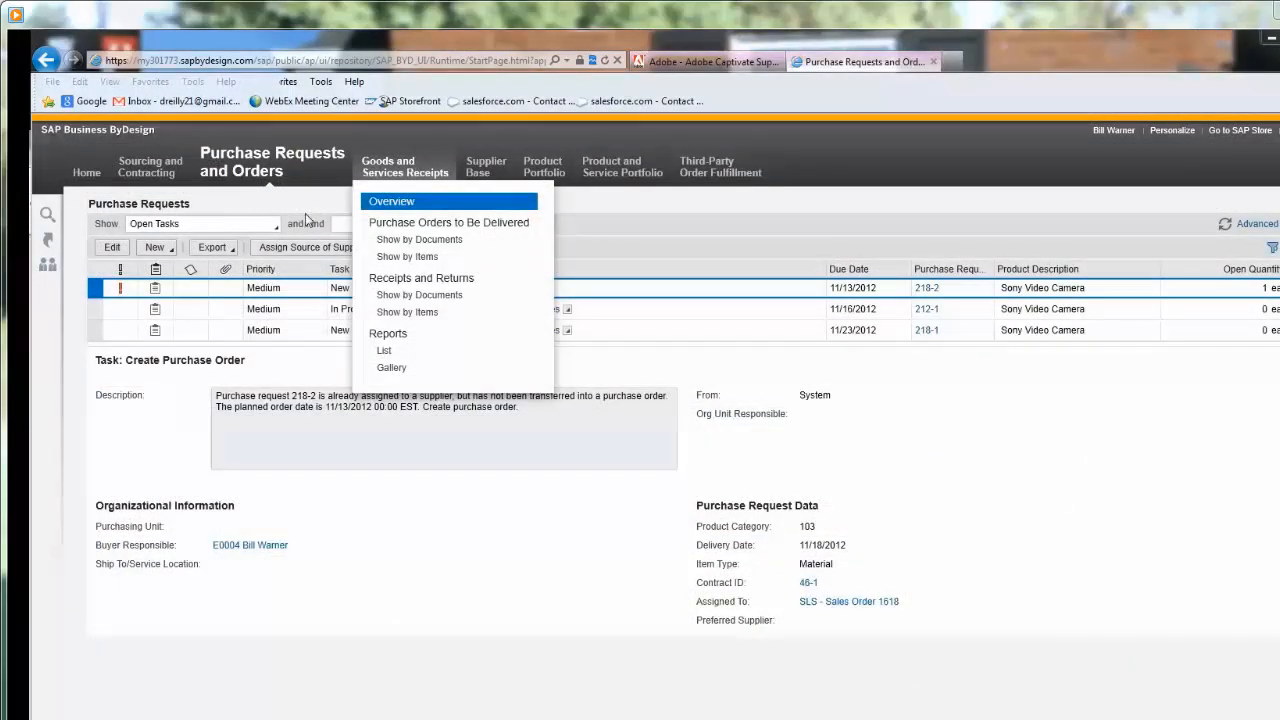
- Show the purchase orders to be delivered by documents and select the 11/27/2012 order from Electrical Parts International
left_click(387, 240)
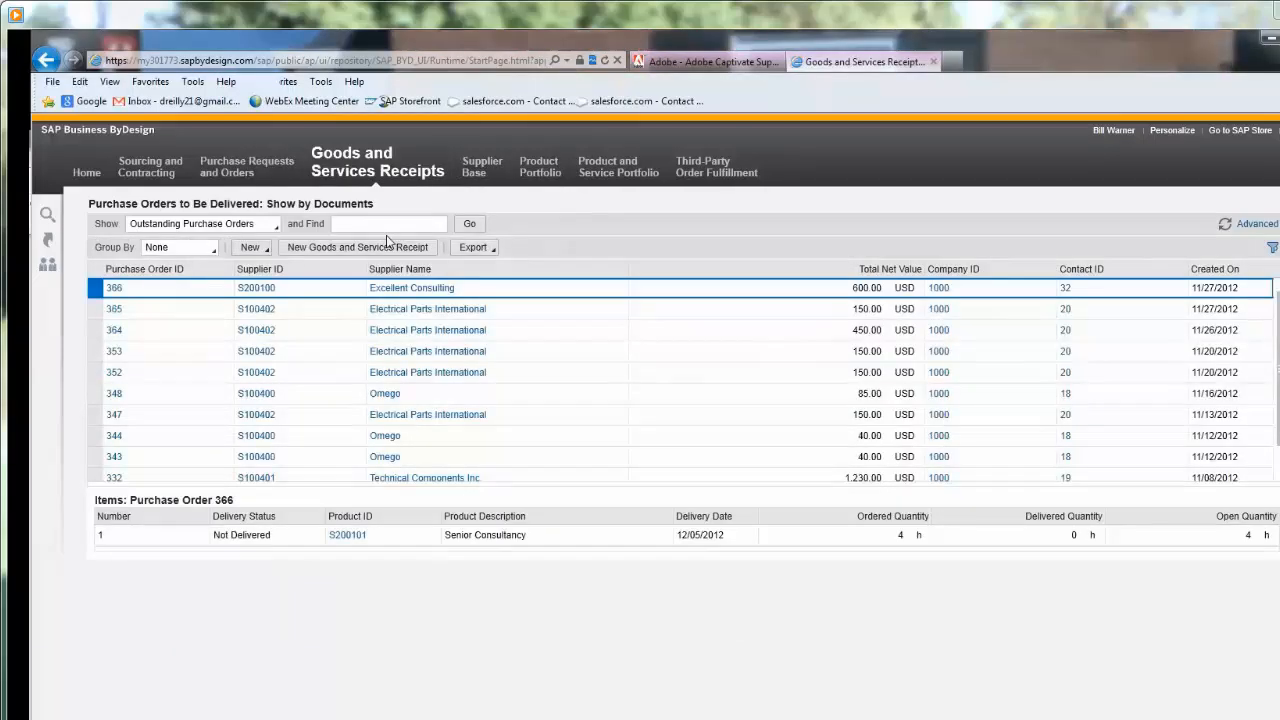
left_click(92, 310)
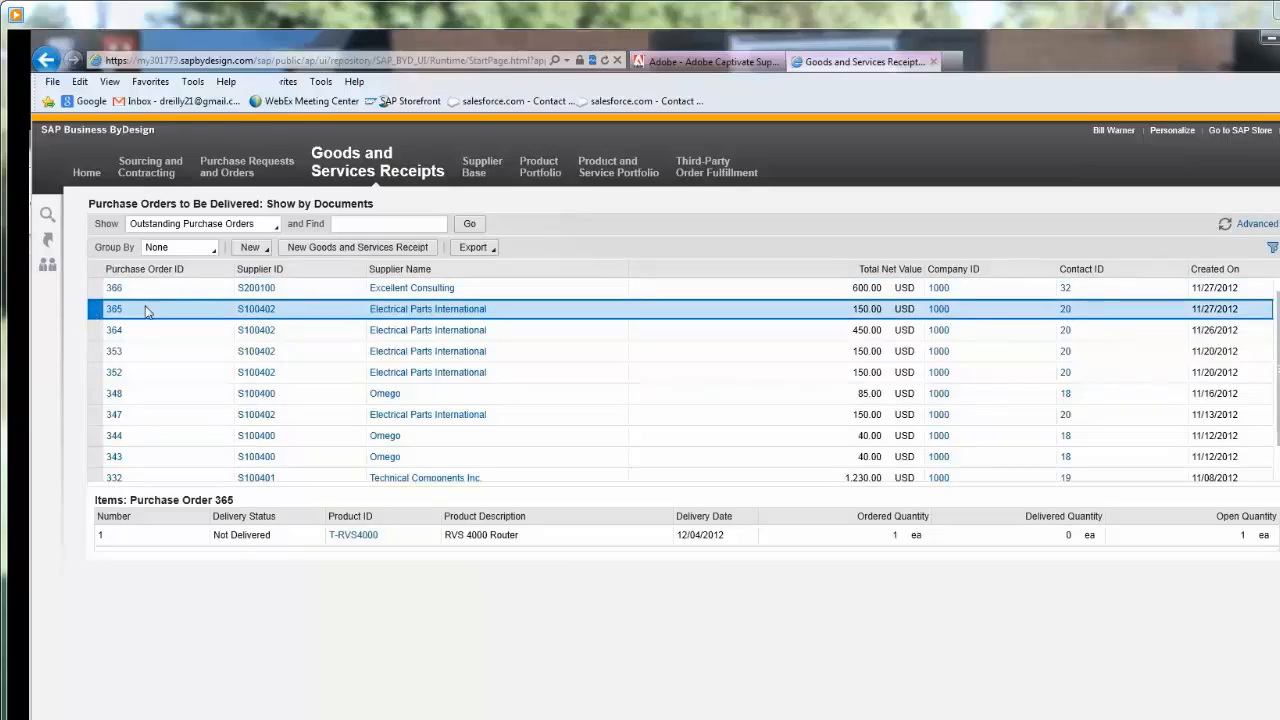
- Create a goods and services receipt for the selected router purchase order, save it and post it
left_click(357, 247)
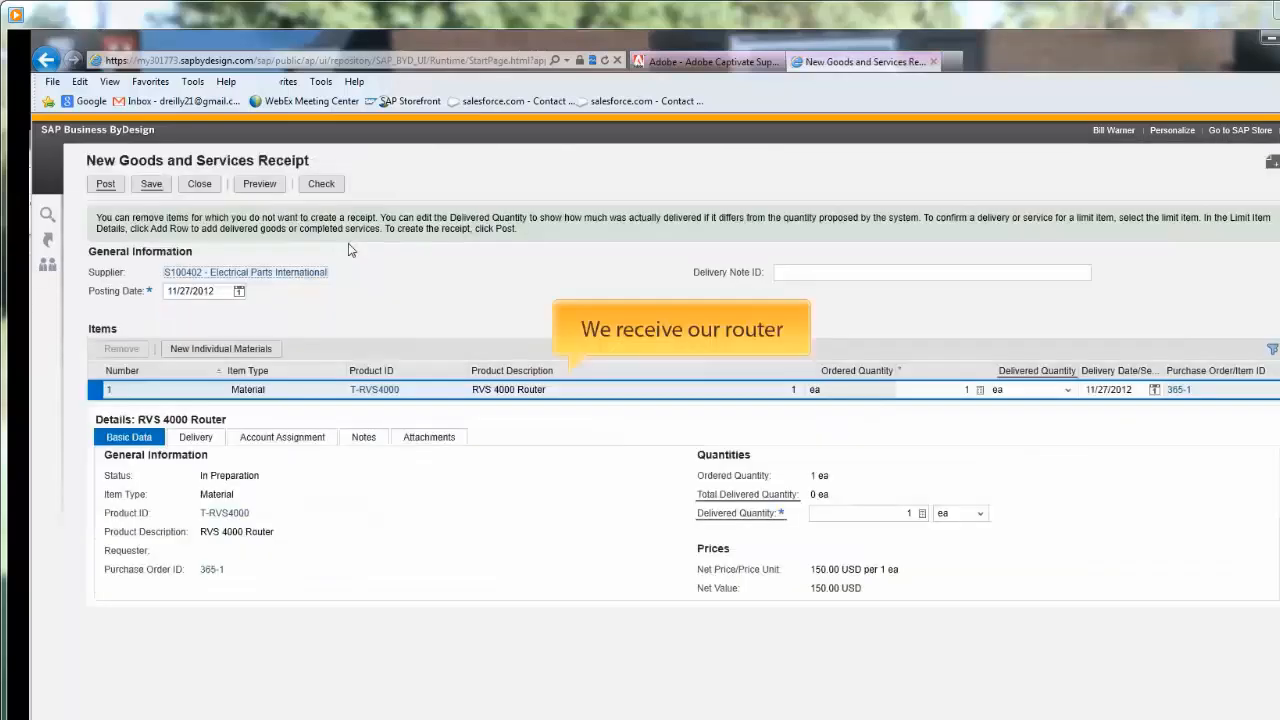
left_click(333, 187)
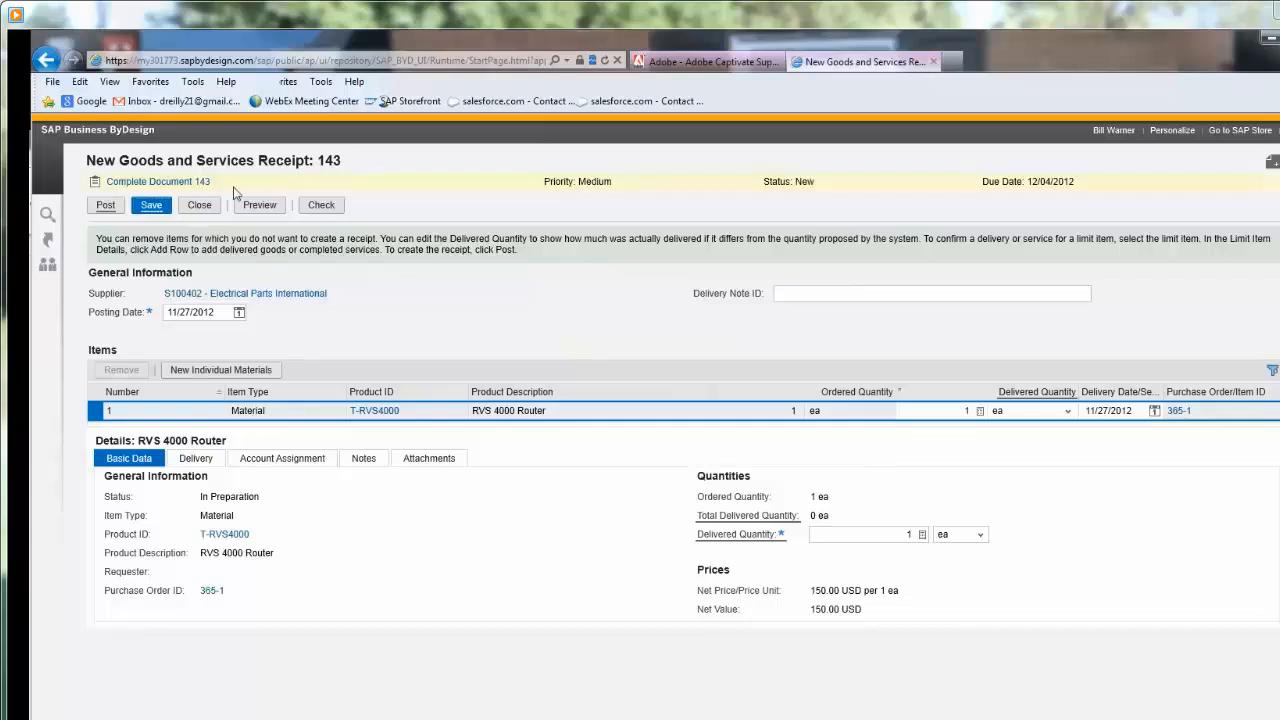
left_click(106, 206)
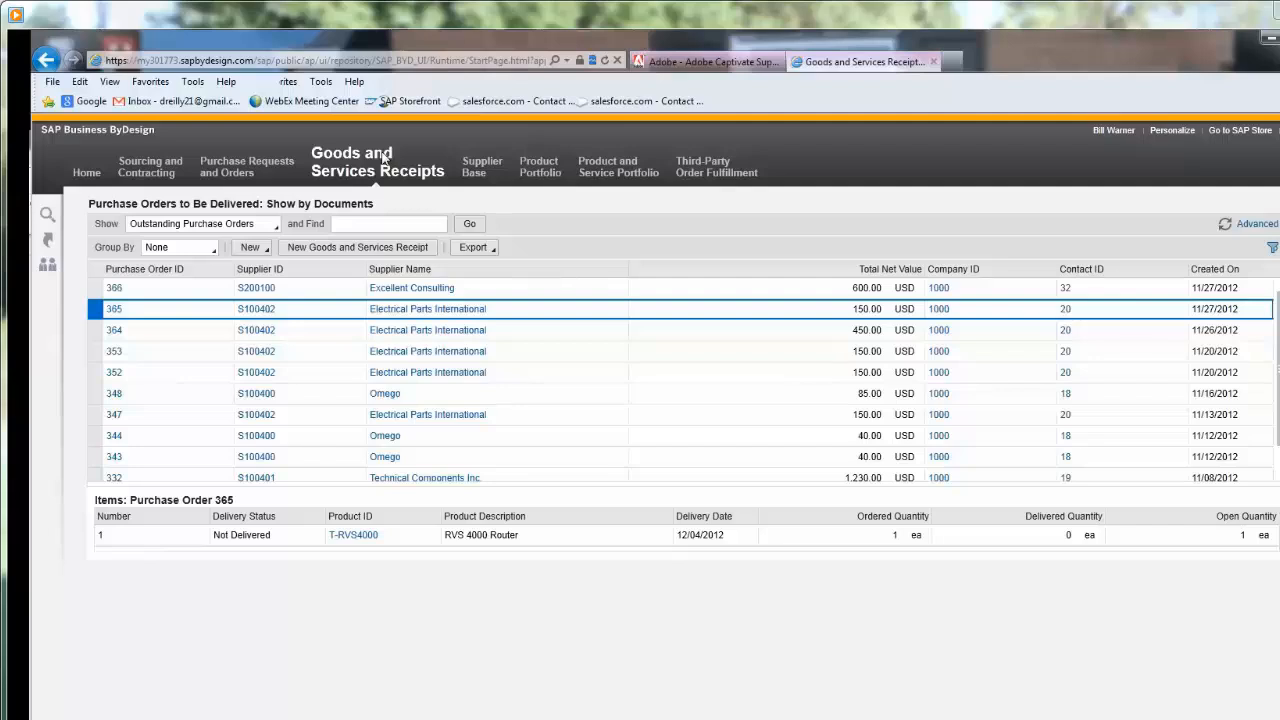
- Start a goods and services receipt for the Excellent Consulting purchase order and show the Senior Consultancy item's delivery details
left_click(383, 157)
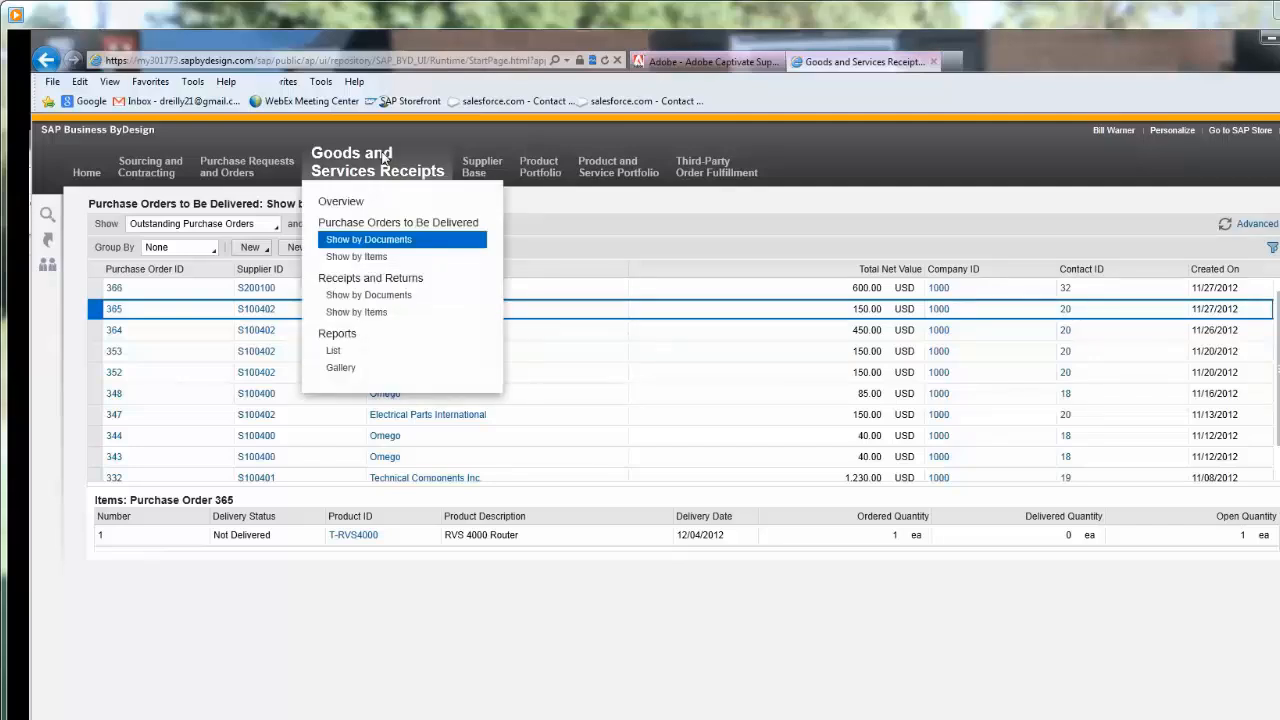
left_click(98, 285)
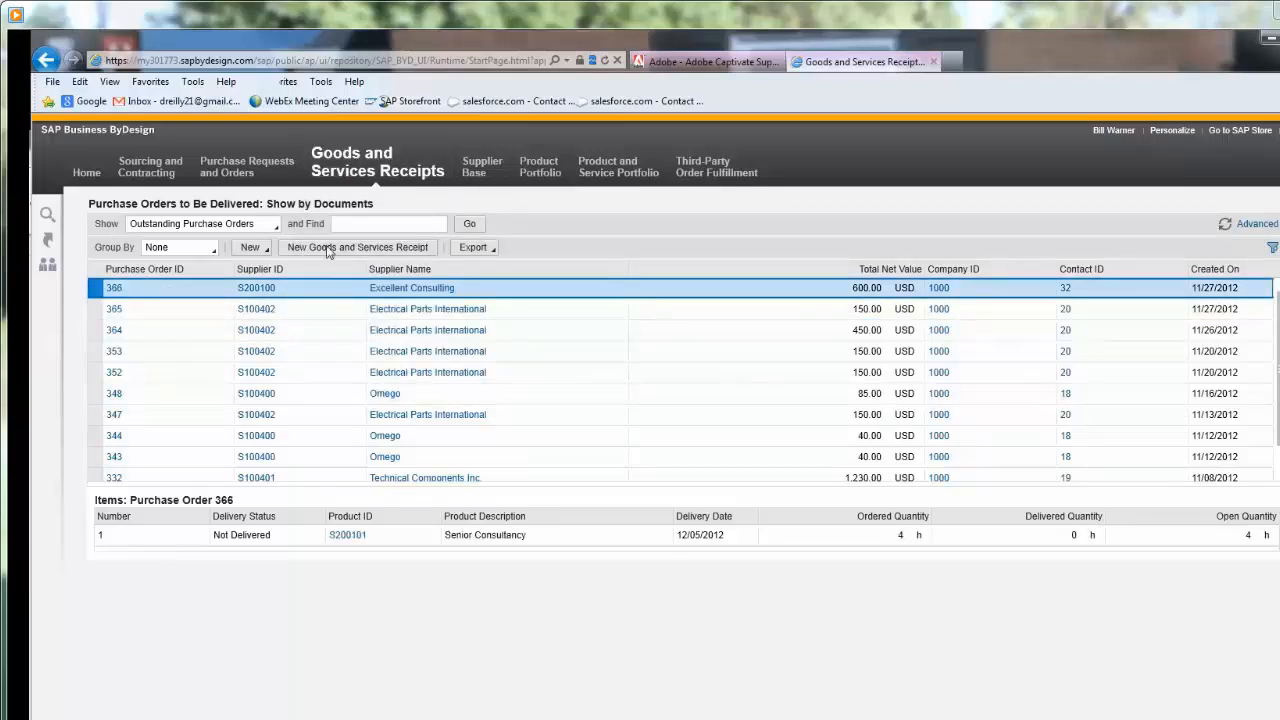
left_click(328, 248)
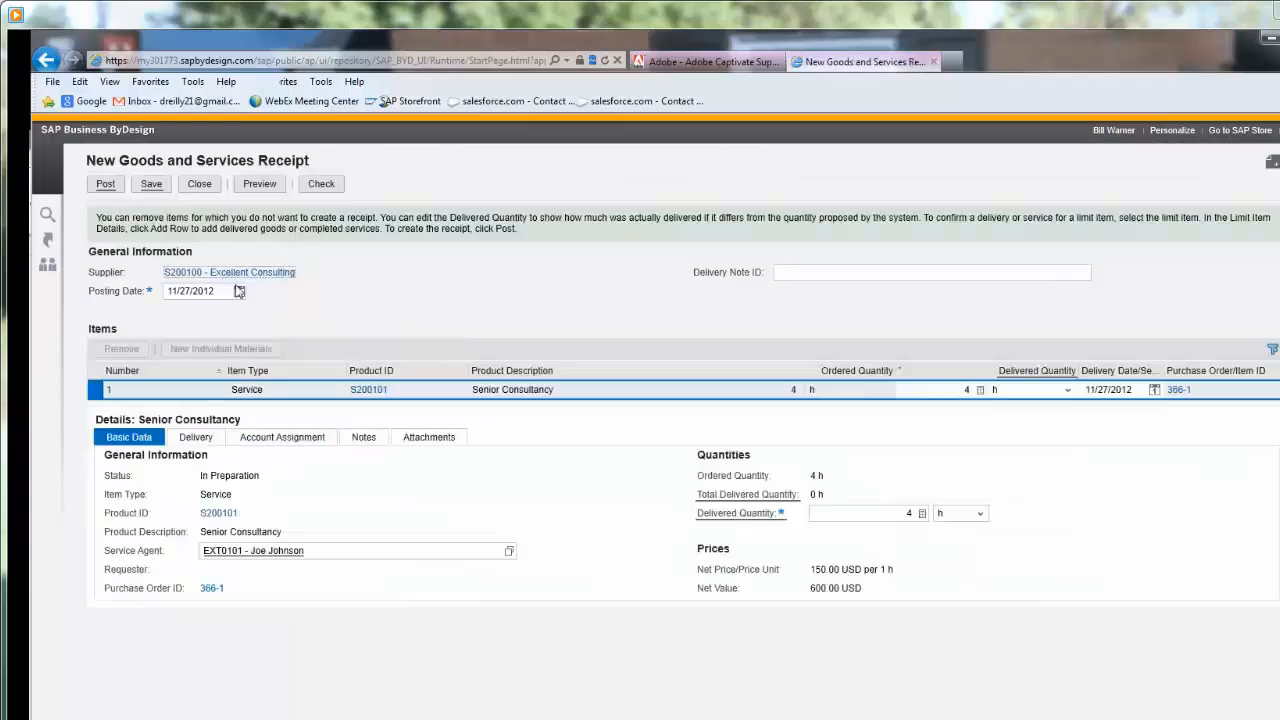
left_click(196, 438)
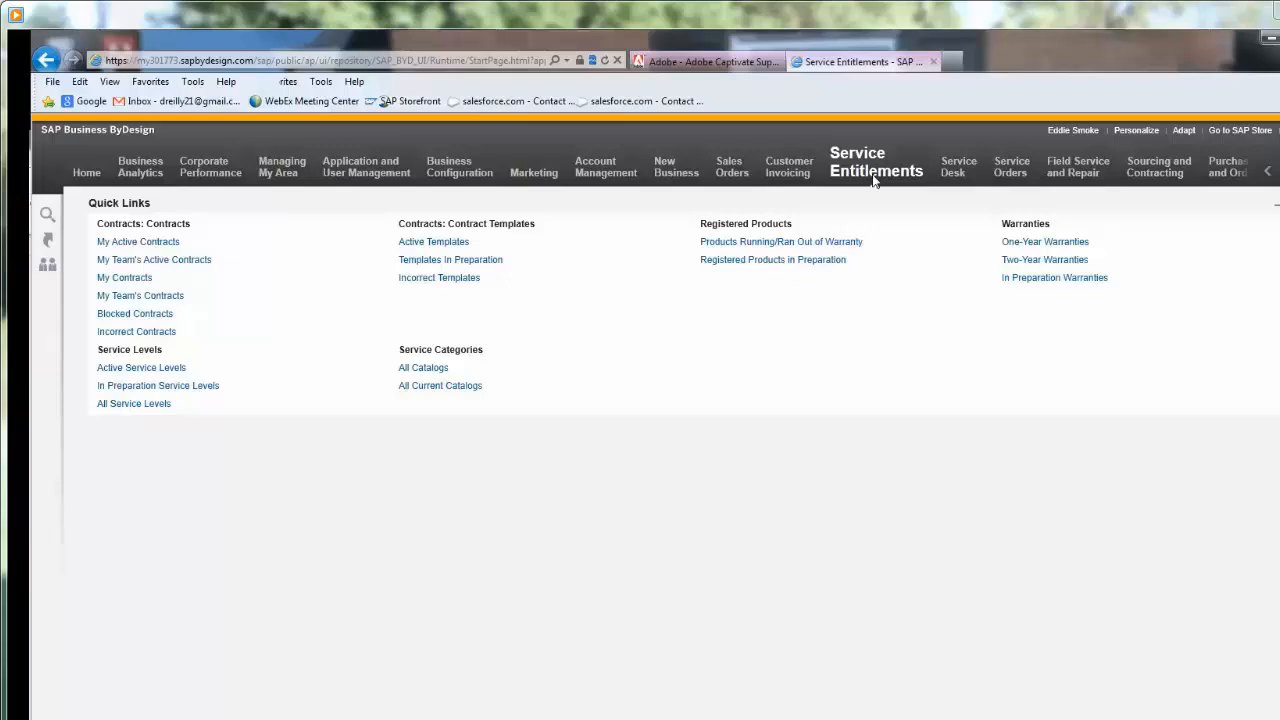
- Create a new registered product with the ID SSW-1239 and the description "Replacement Router for Silverstar"
mouse_move(873, 177)
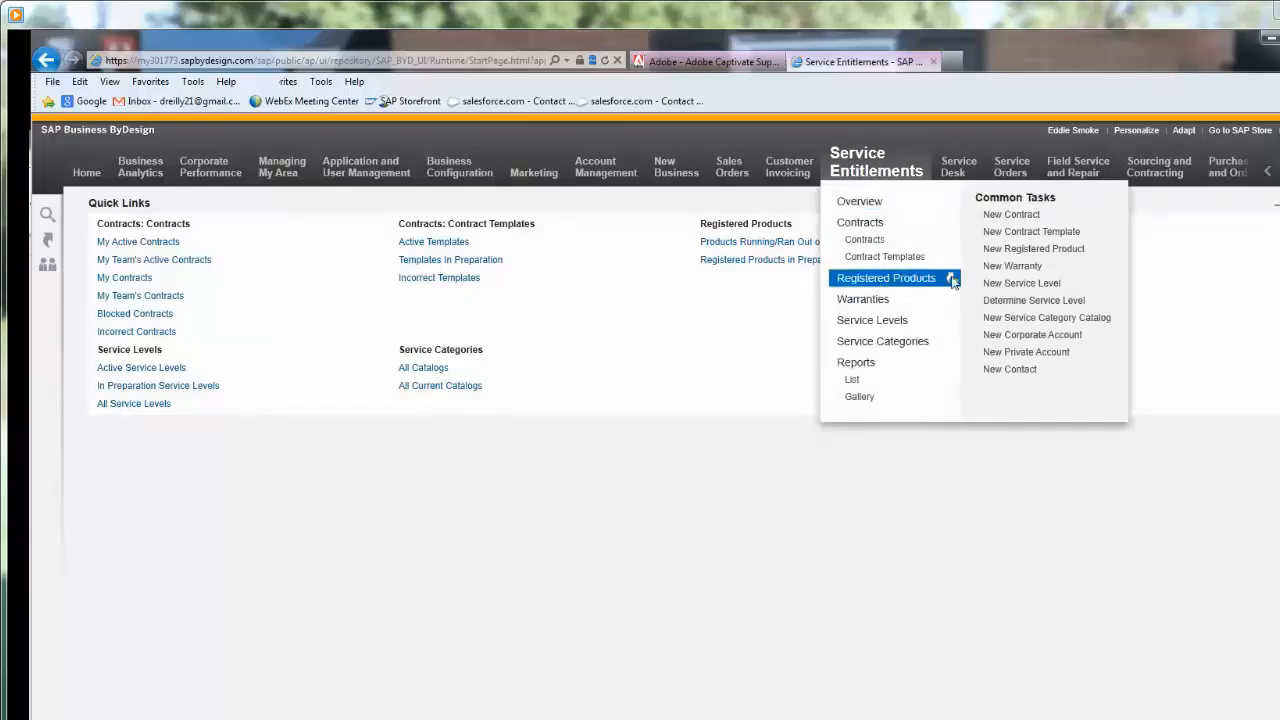
left_click(1024, 249)
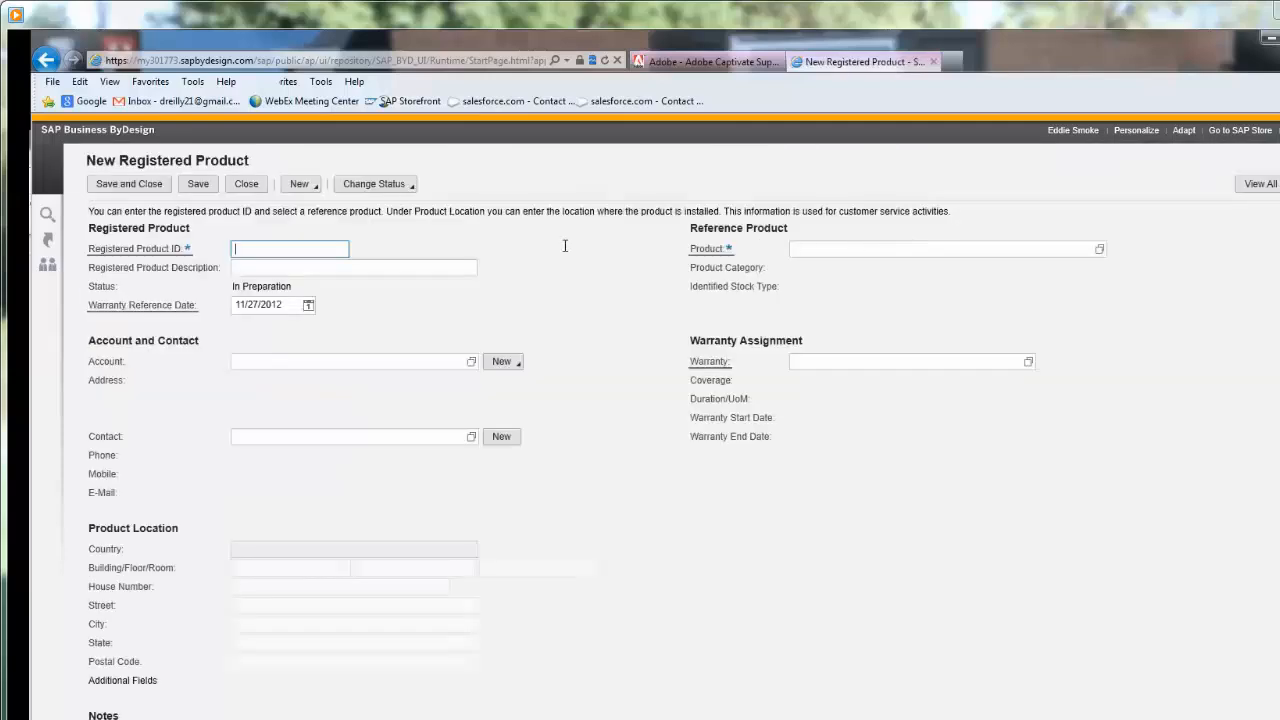
type("SSW-1239")
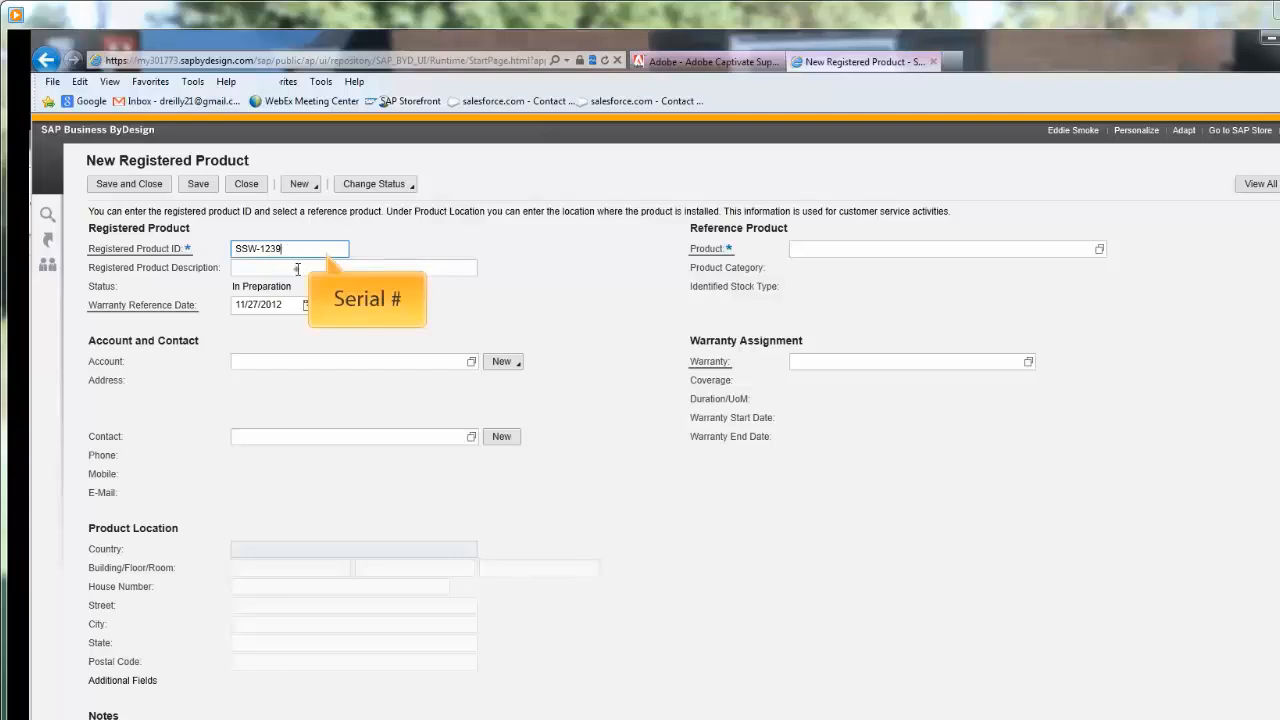
left_click(297, 268)
type("Ro")
key("BackSpace")
type("eplaceme")
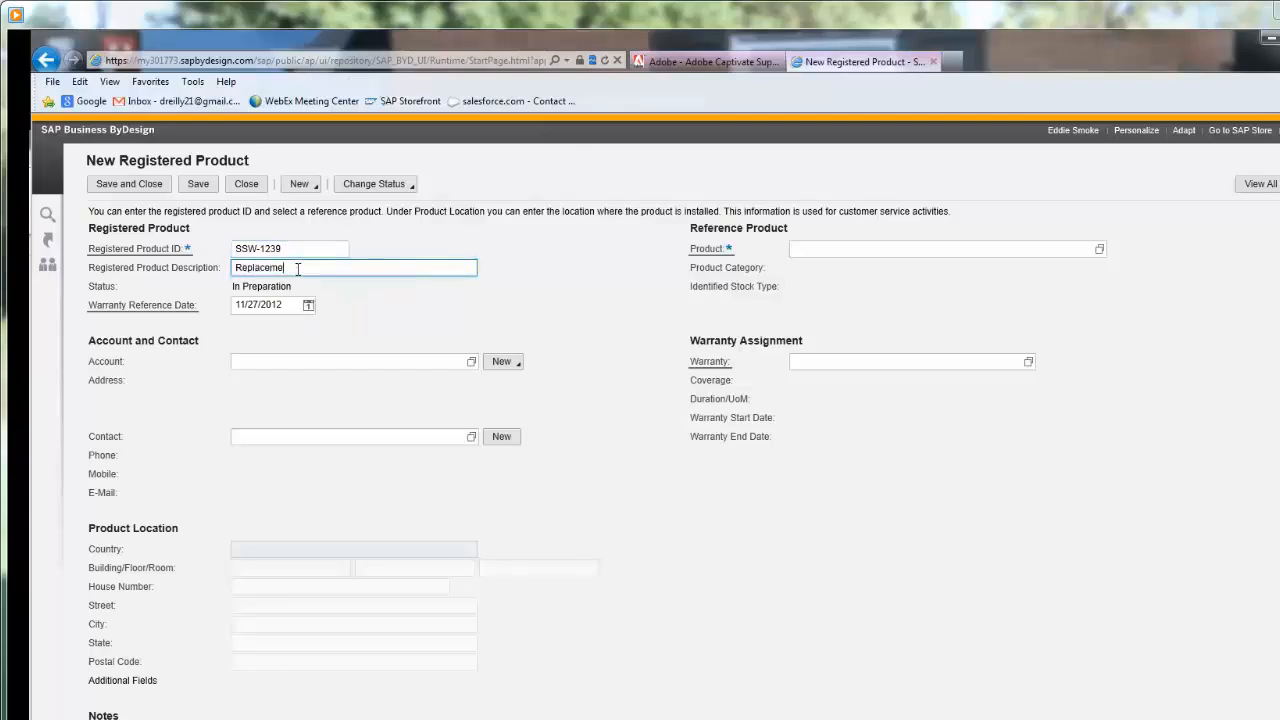
type("nt Router for Silverstar")
- Assign the registered product to the account Silverstar Wholesale Corp
left_click(306, 361)
type("silve")
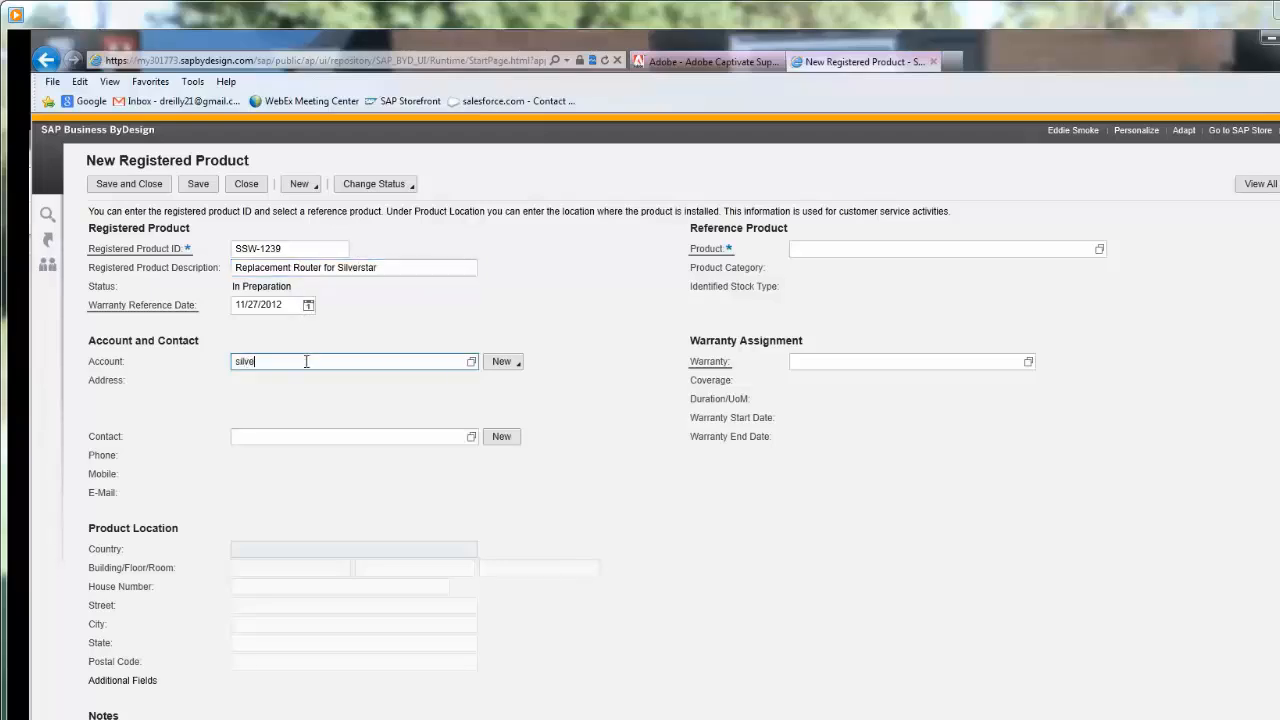
type("r")
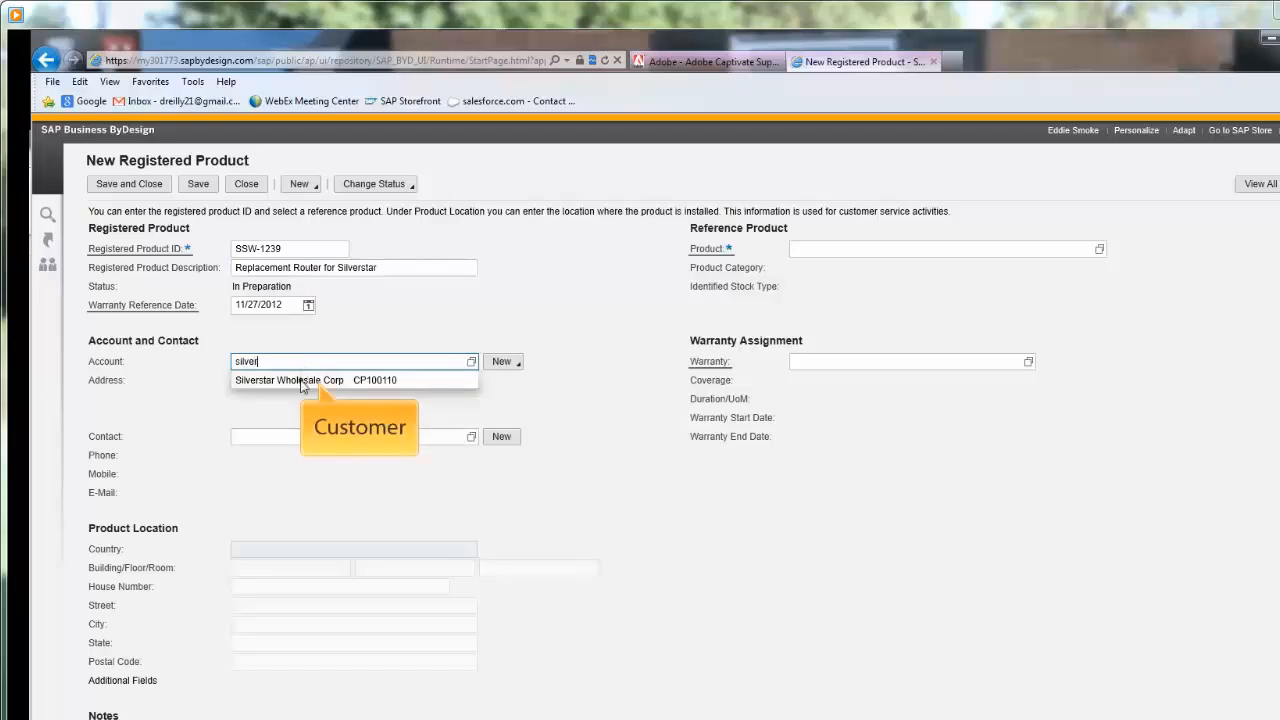
left_click(300, 380)
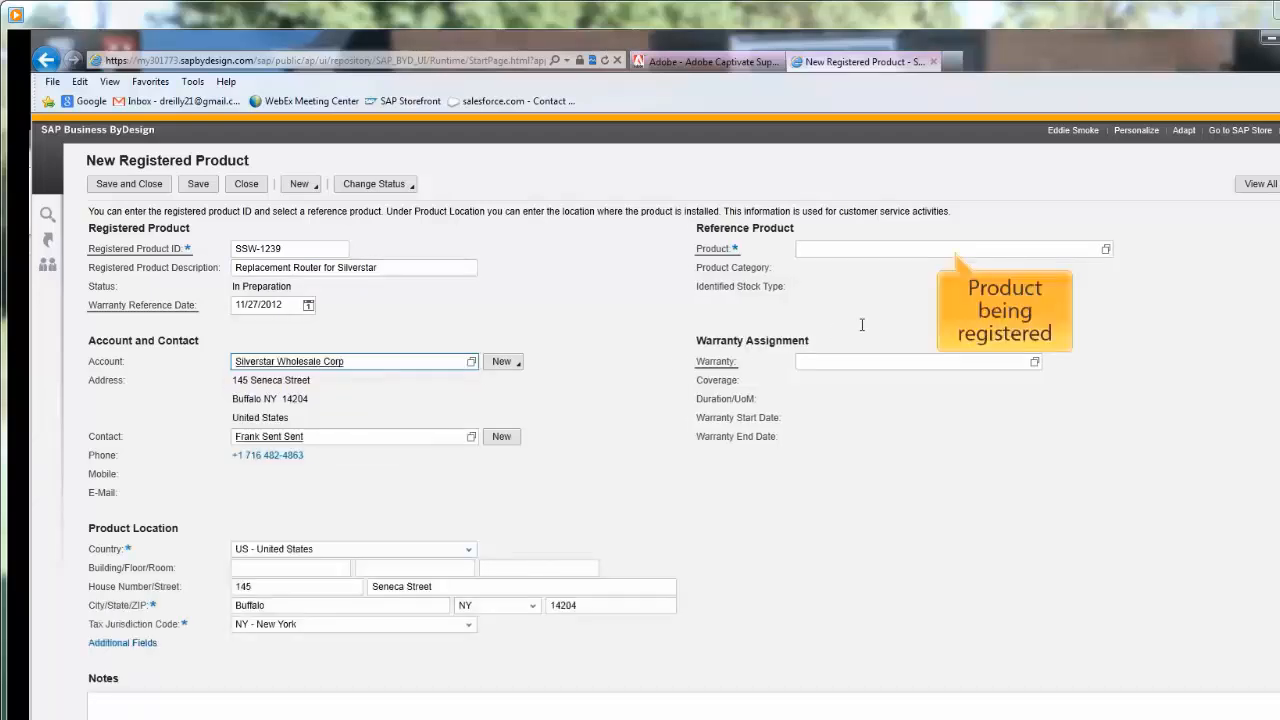
- Set the reference product to T-RVS4000 RVS 4000 Router and select the warranty W000101 Boilers US - 2 Year Warranty
left_click(938, 250)
type("router")
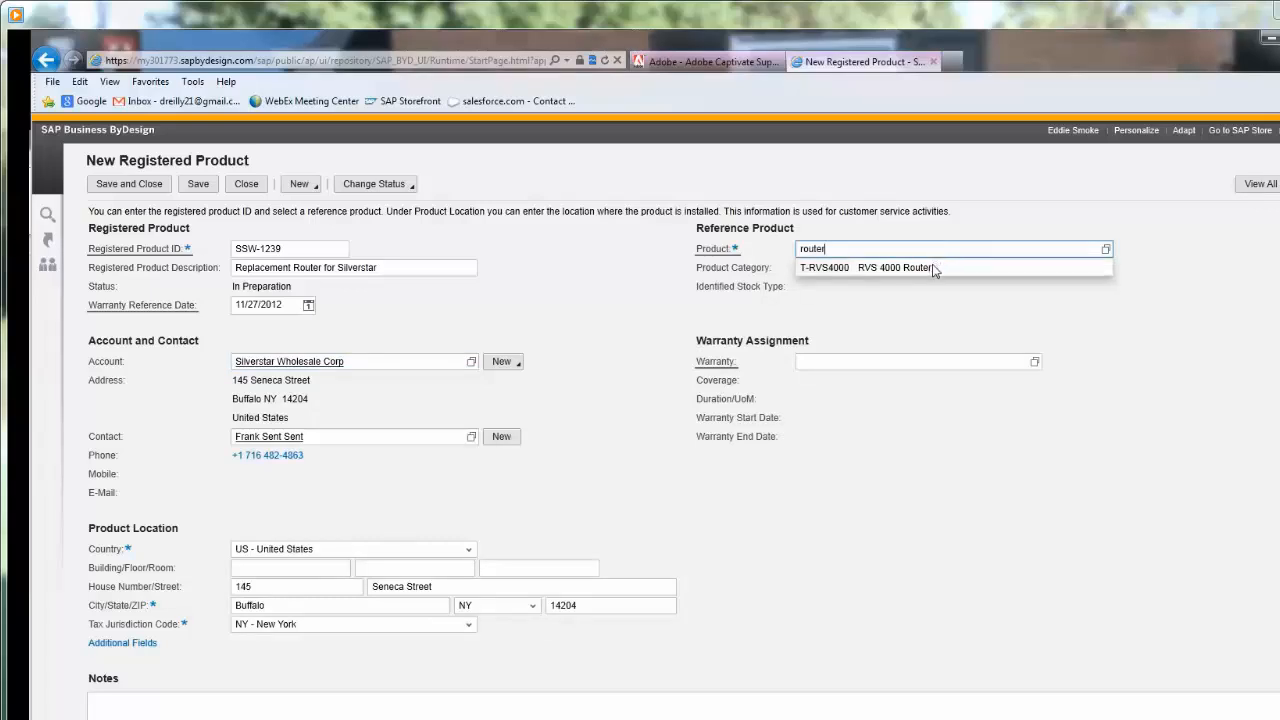
left_click(934, 269)
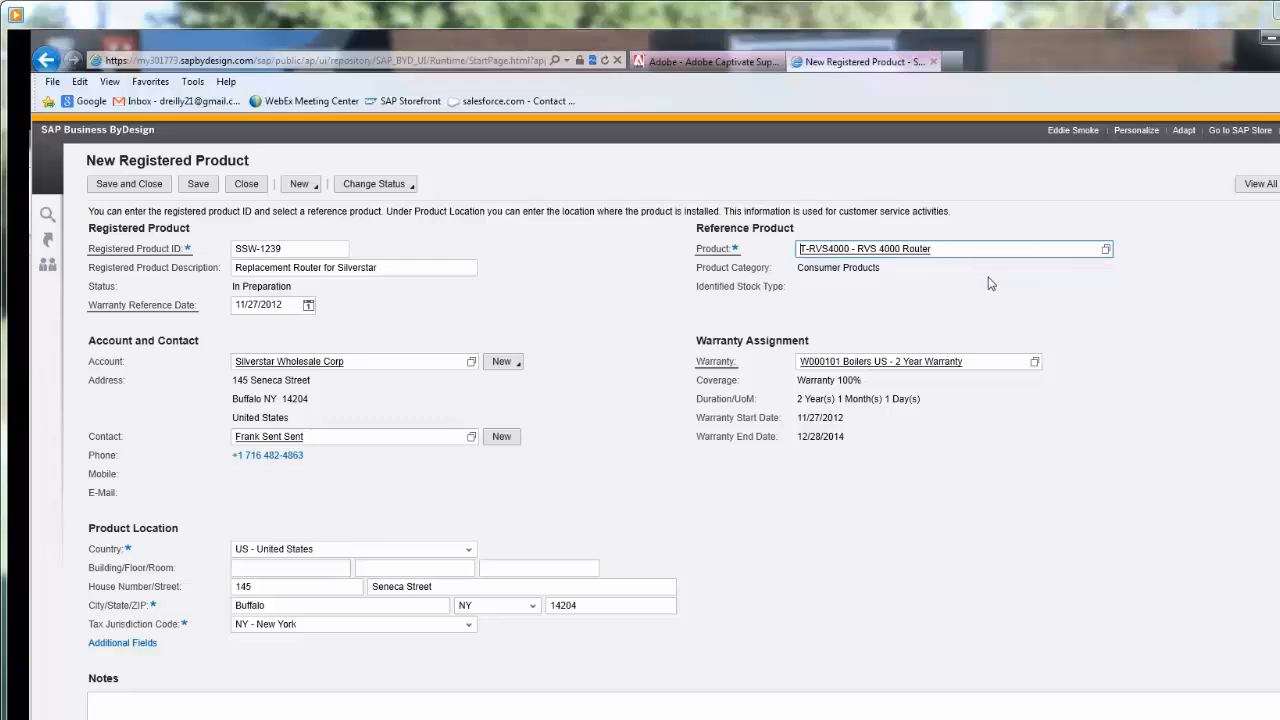
left_click(1035, 362)
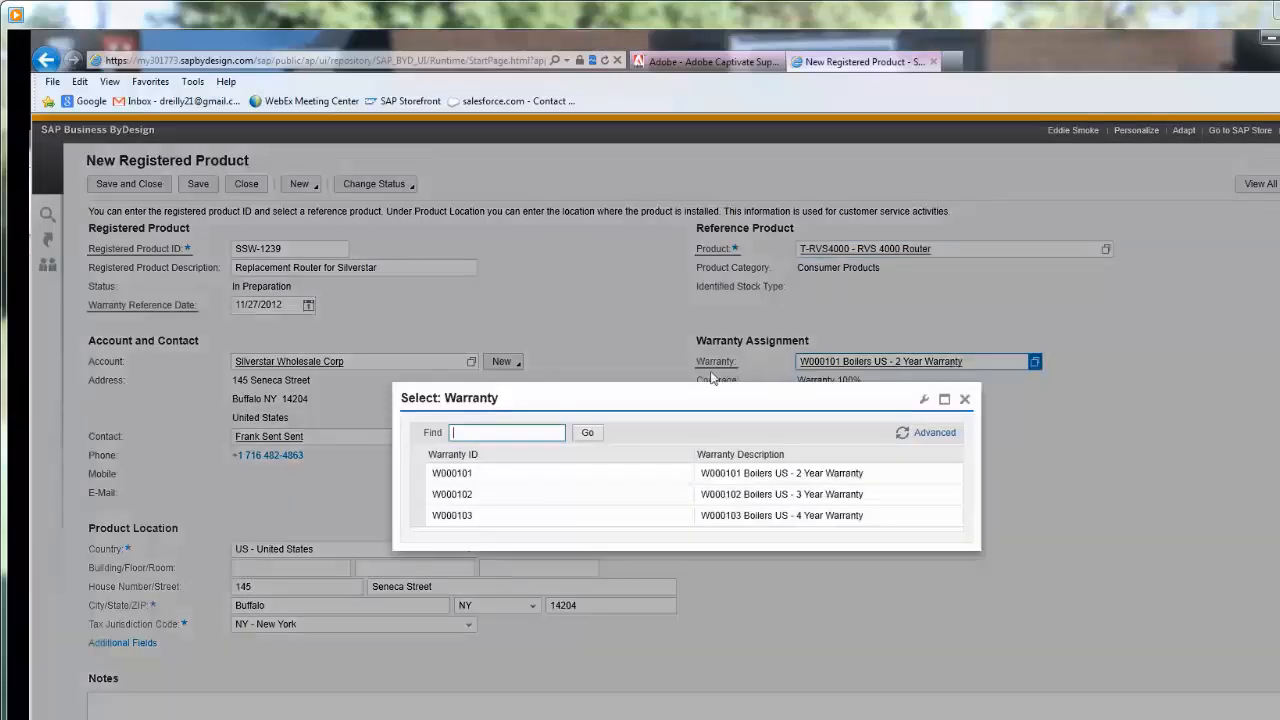
left_click(415, 477)
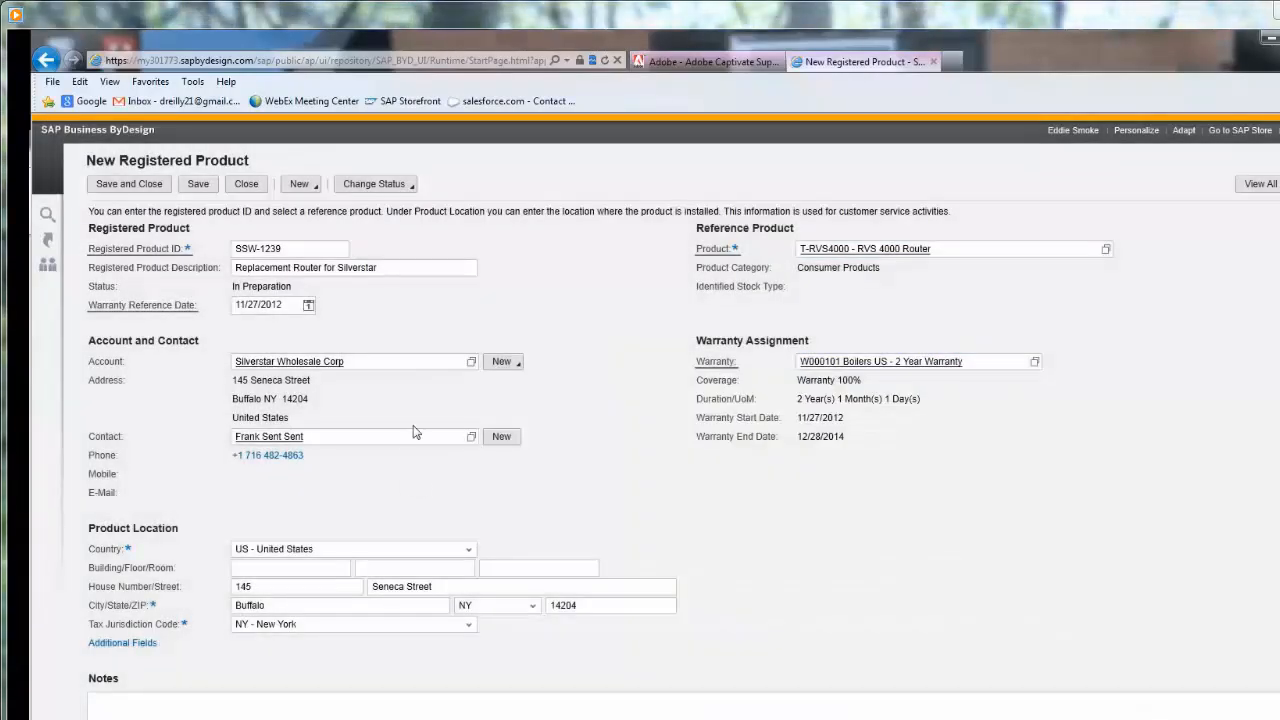
- Change the registered product's status to Active, save it and close it
left_click(413, 186)
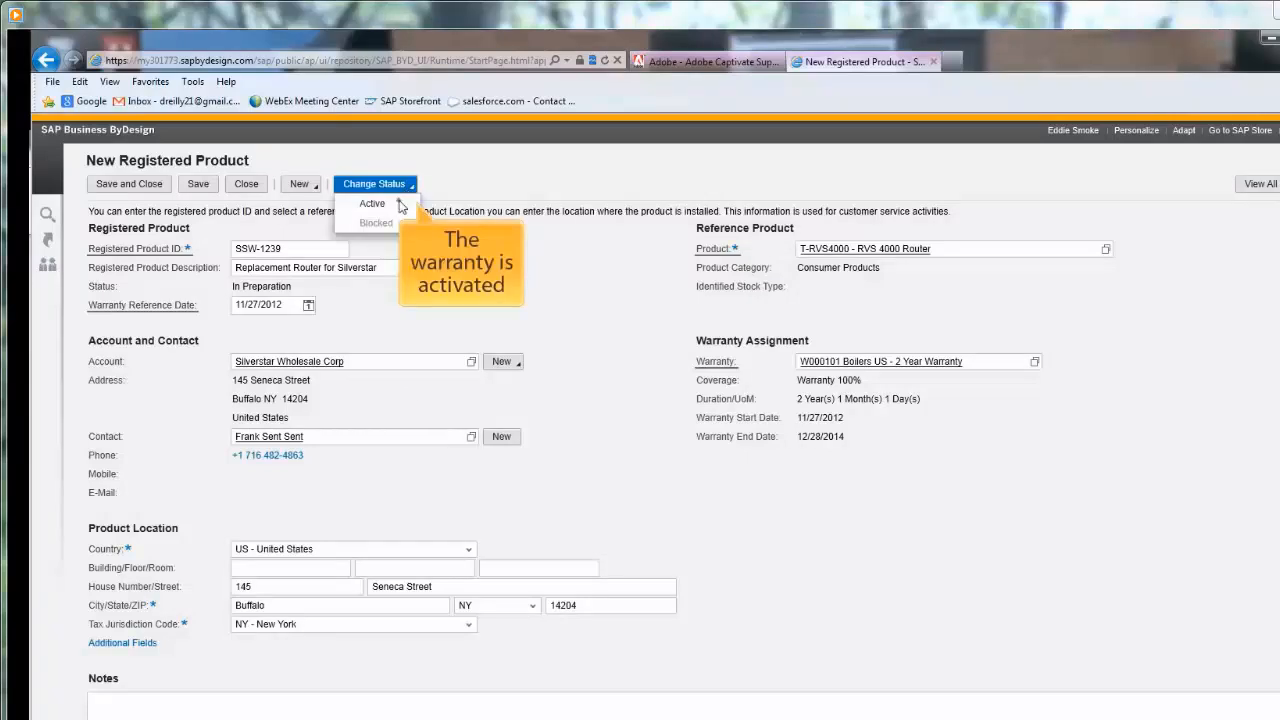
left_click(372, 203)
left_click(196, 185)
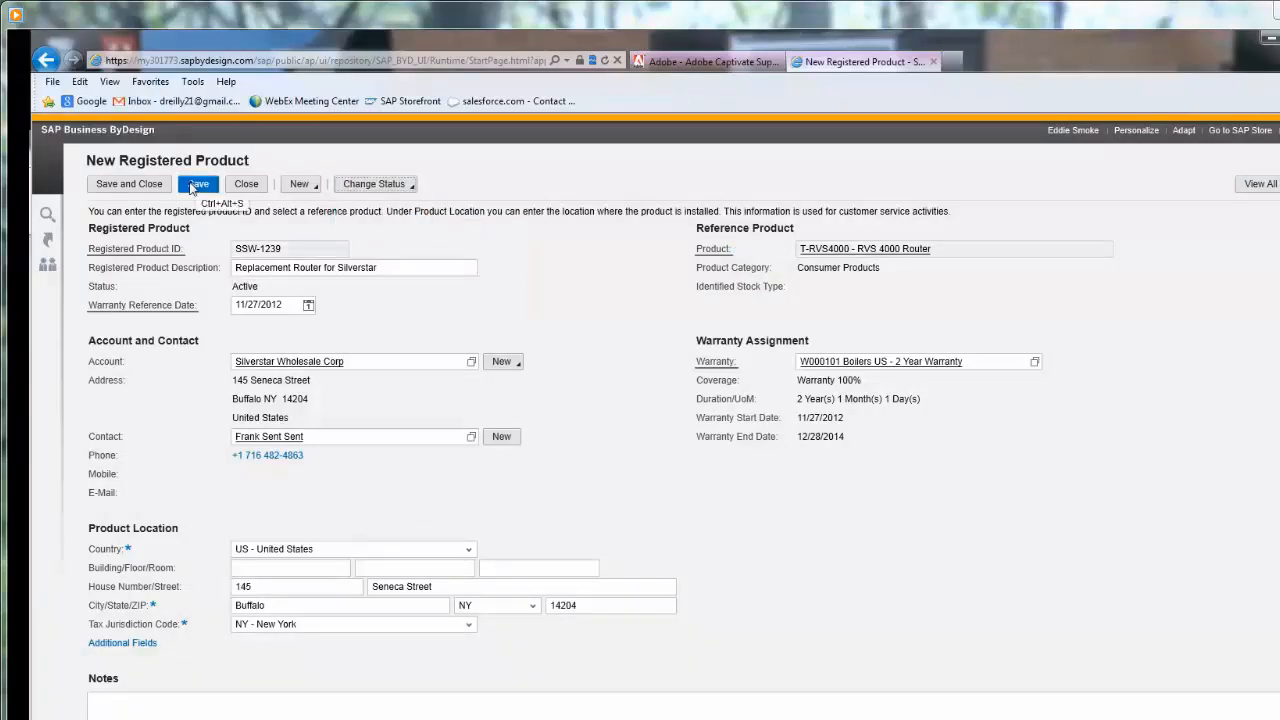
left_click(246, 209)
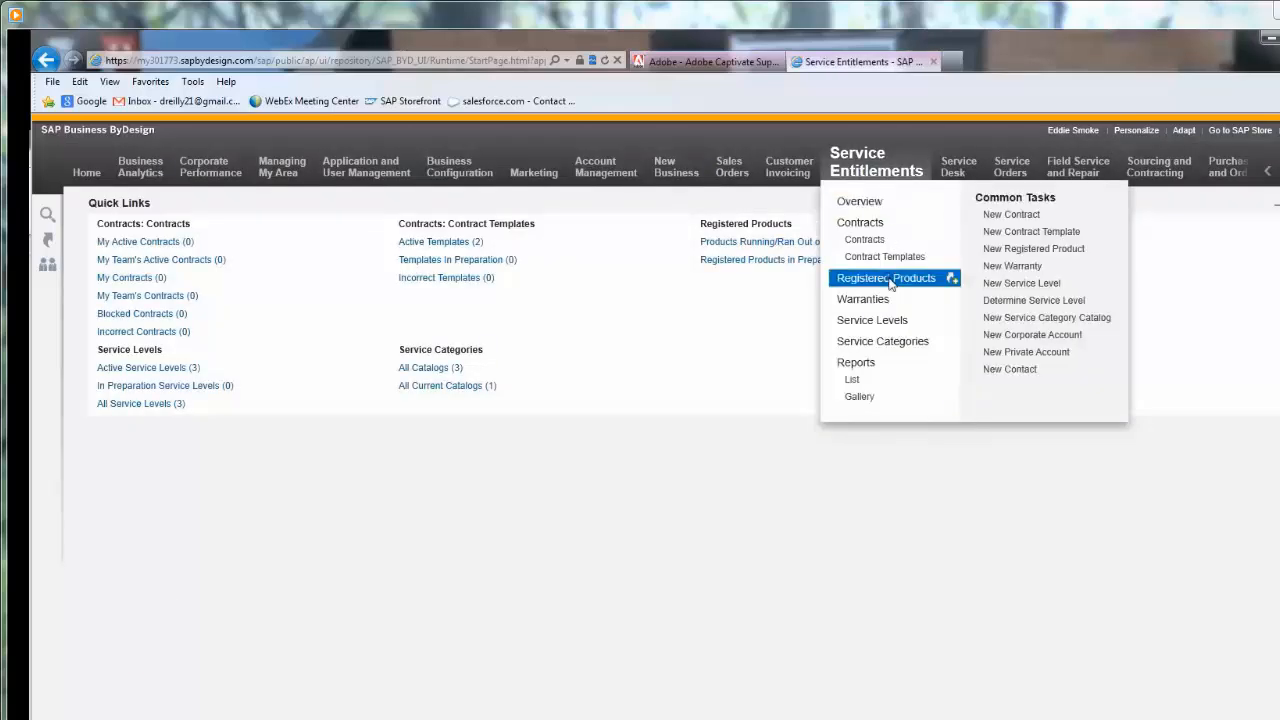
- Search all registered products for those belonging to the account Silverstar Wholesale Corp
left_click(889, 280)
left_click(240, 277)
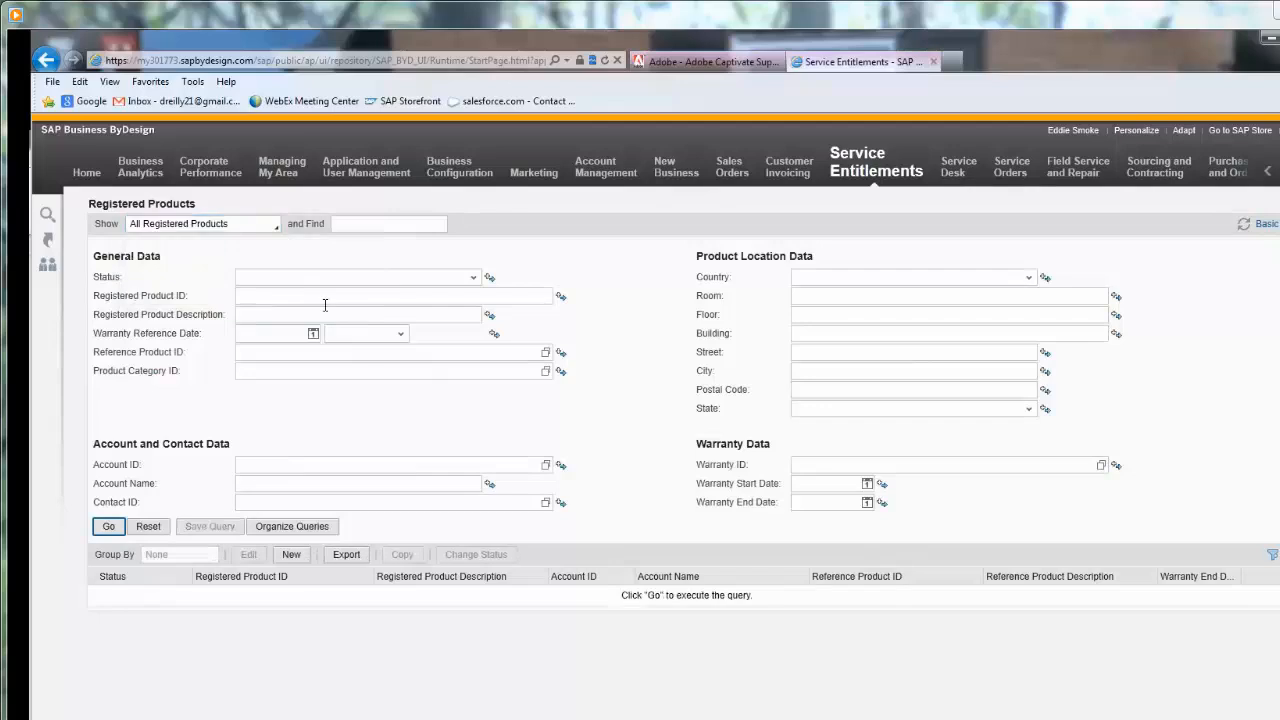
left_click(373, 464)
type("silver")
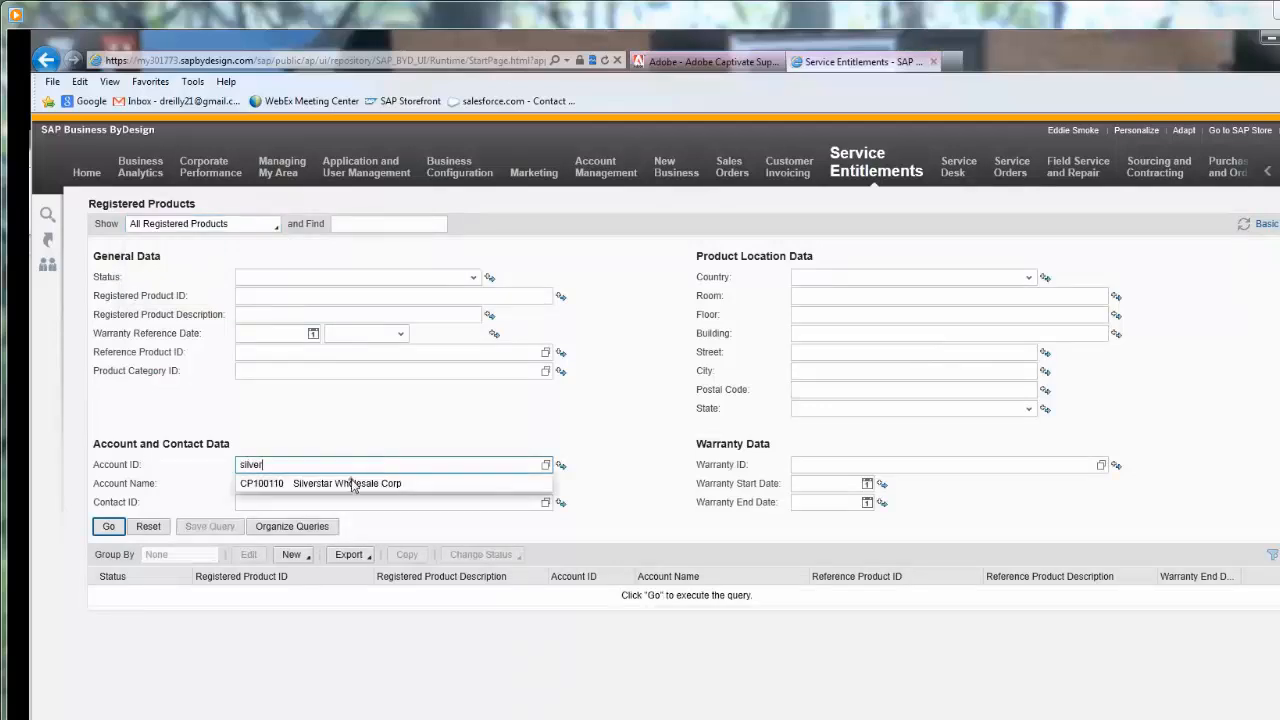
left_click(357, 479)
left_click(108, 526)
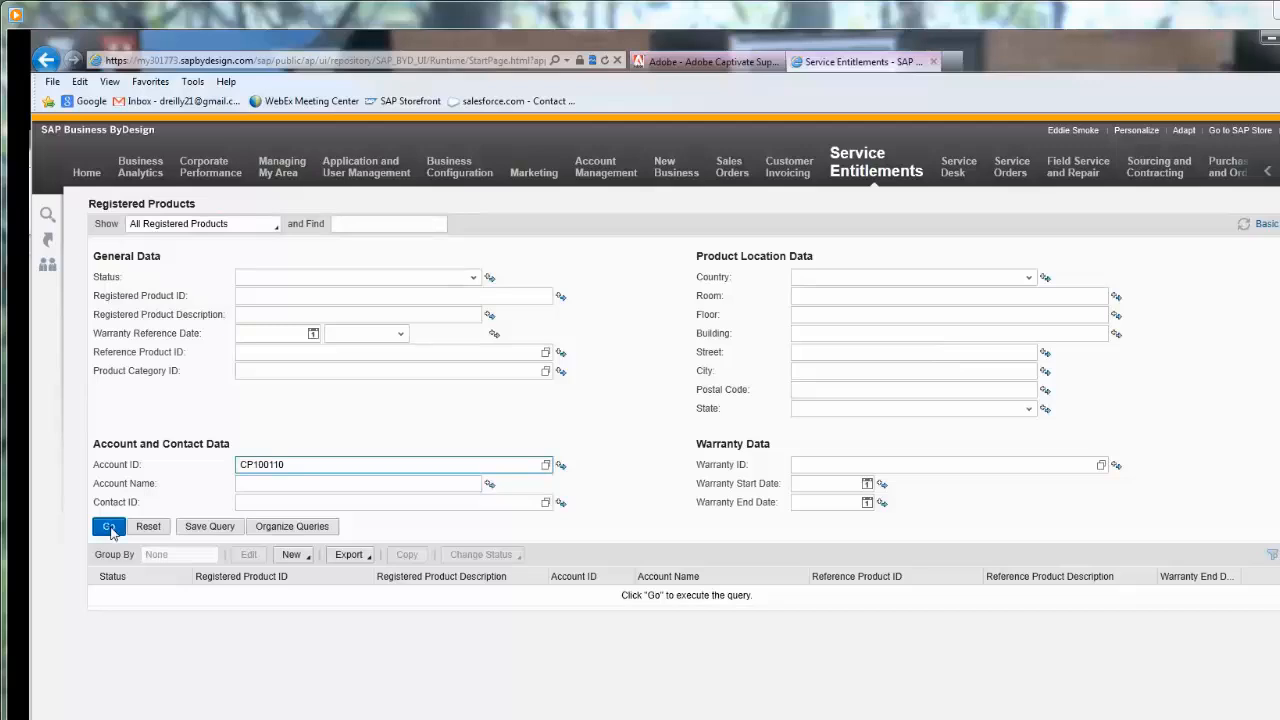